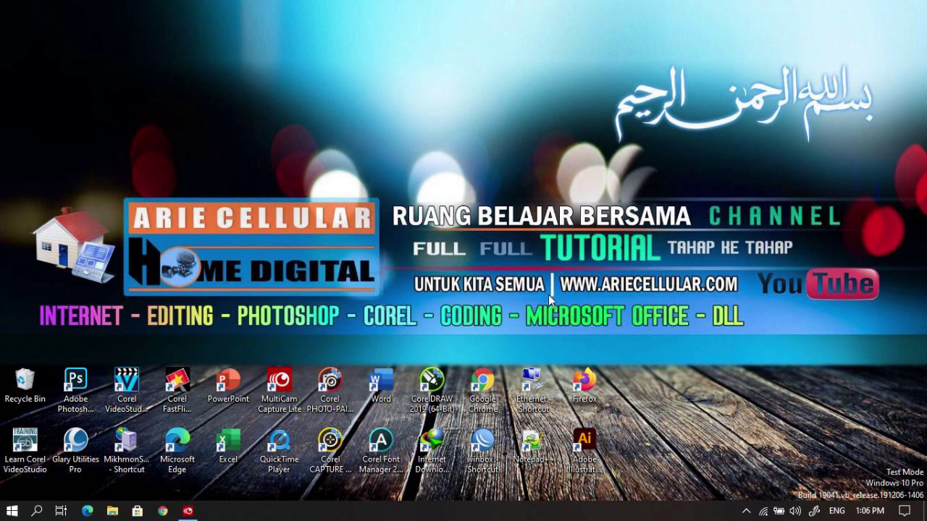
# Step: Move the WinBox shortcut to an empty area of the desktop, launch WinBox and list the neighboring devices
pyautogui.moveTo(482, 443); pyautogui.dragTo(180, 128)
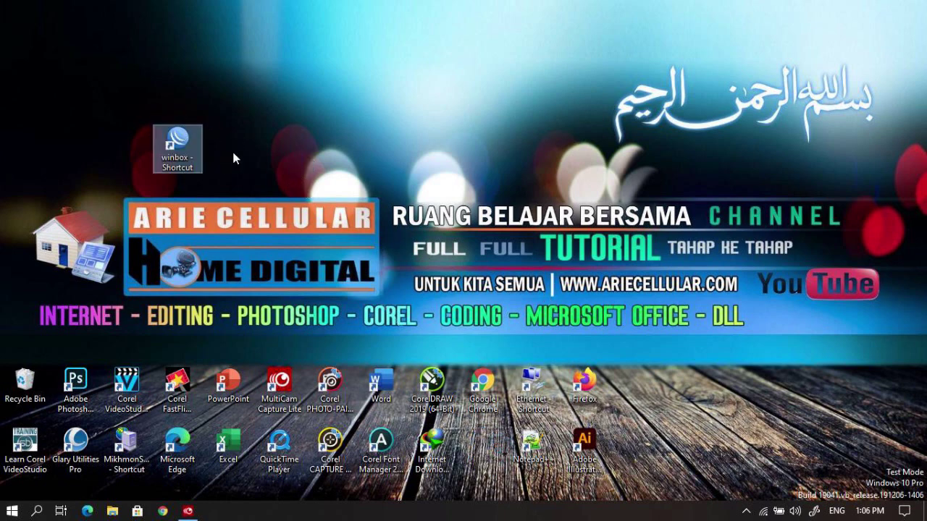
pyautogui.doubleClick(190, 165)
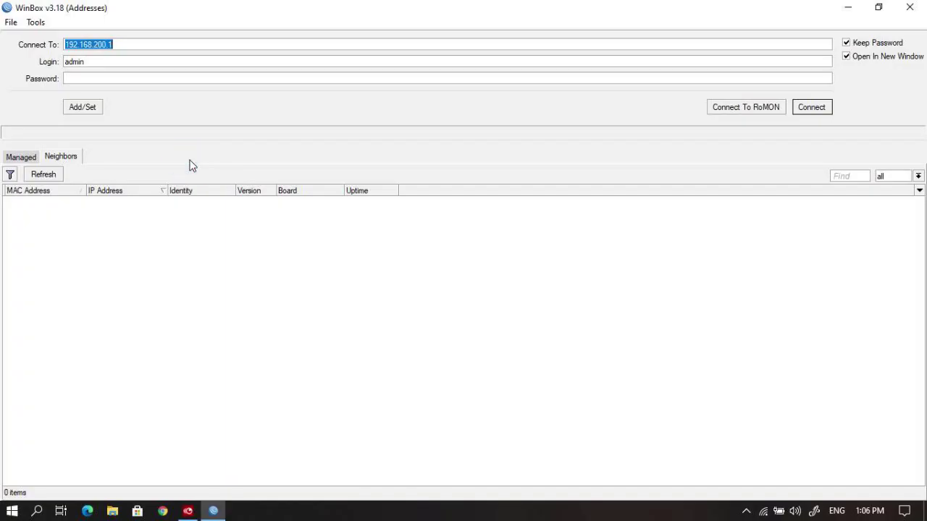
pyautogui.click(22, 157)
pyautogui.click(61, 157)
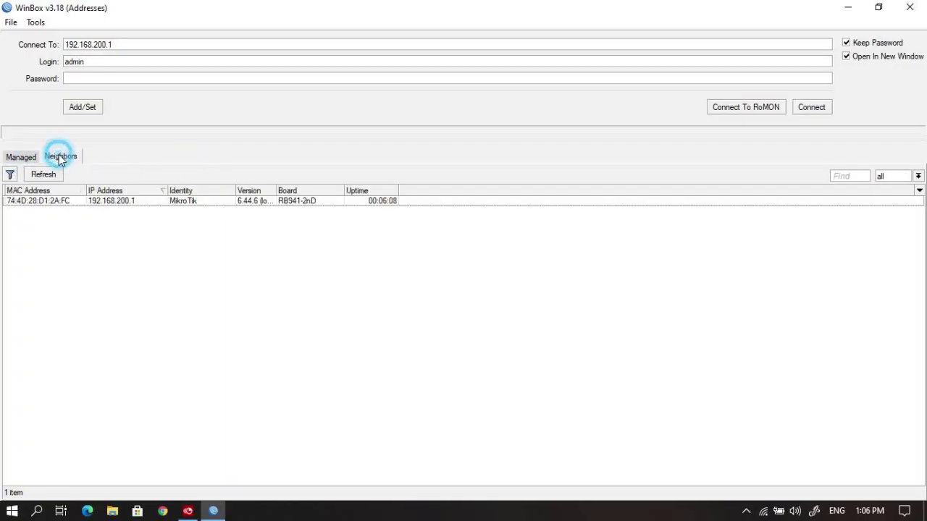
# Step: Connect to the discovered MikroTik router at 192.168.200.1 with the login admin and an empty password
pyautogui.click(124, 202)
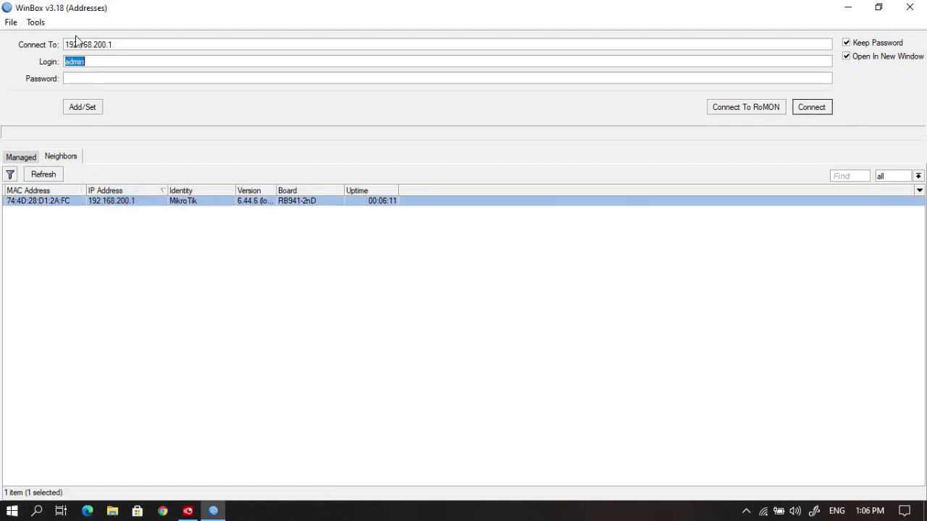
pyautogui.click(95, 76)
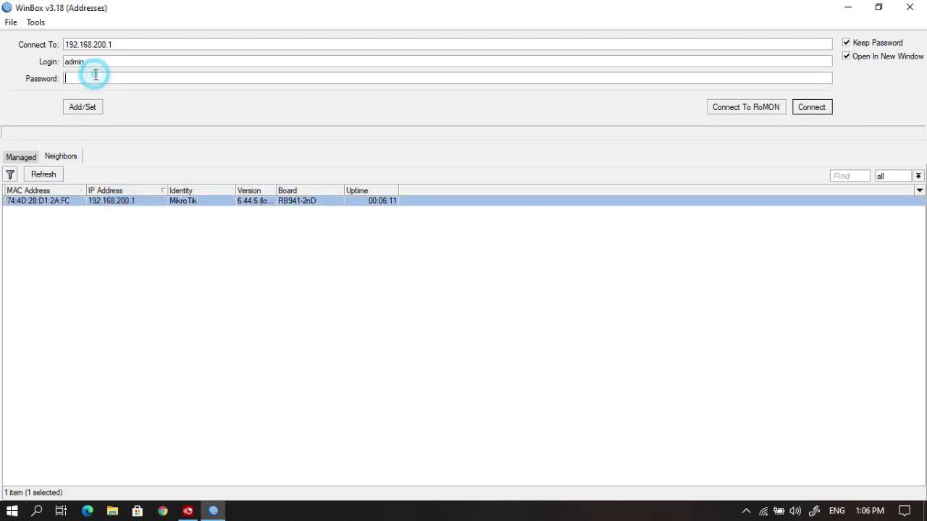
pyautogui.click(88, 62)
pyautogui.click(107, 44)
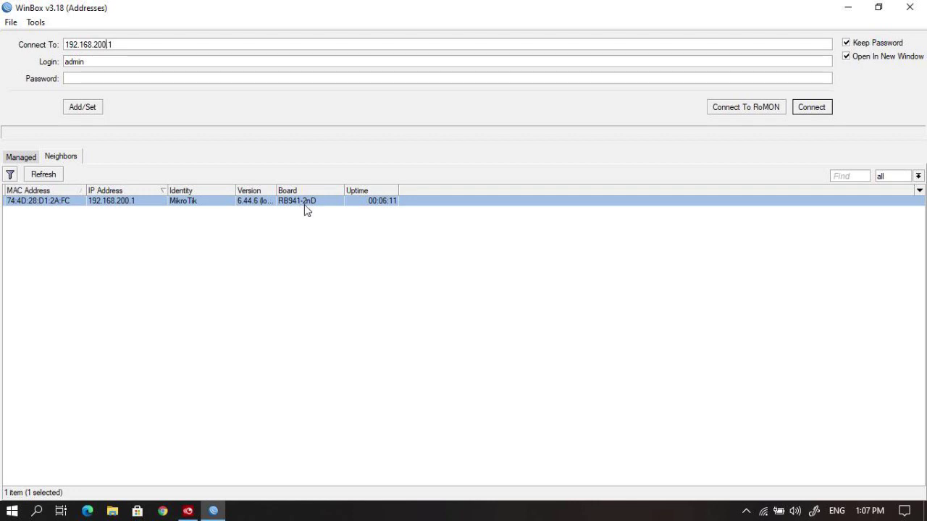
pyautogui.click(812, 113)
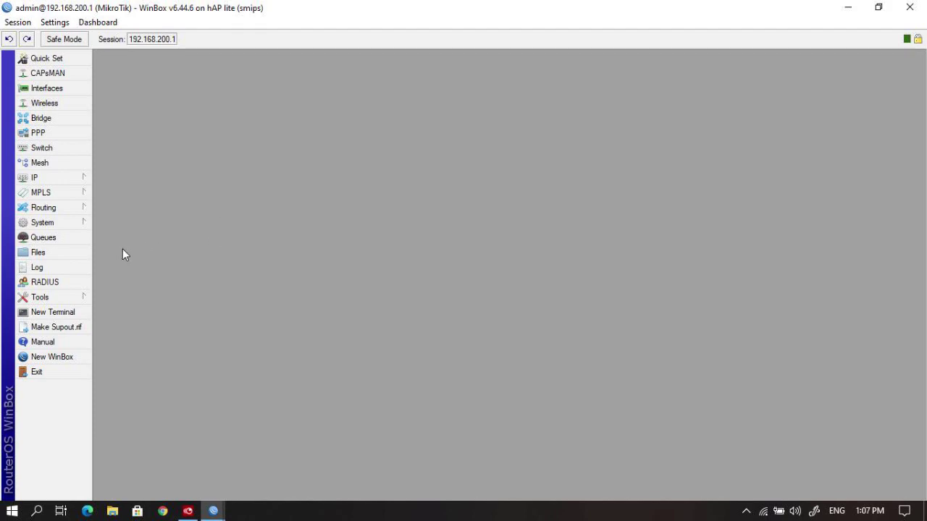
# Step: Open the router's file list and look through the existing hotspot files
pyautogui.click(72, 252)
pyautogui.click(233, 223)
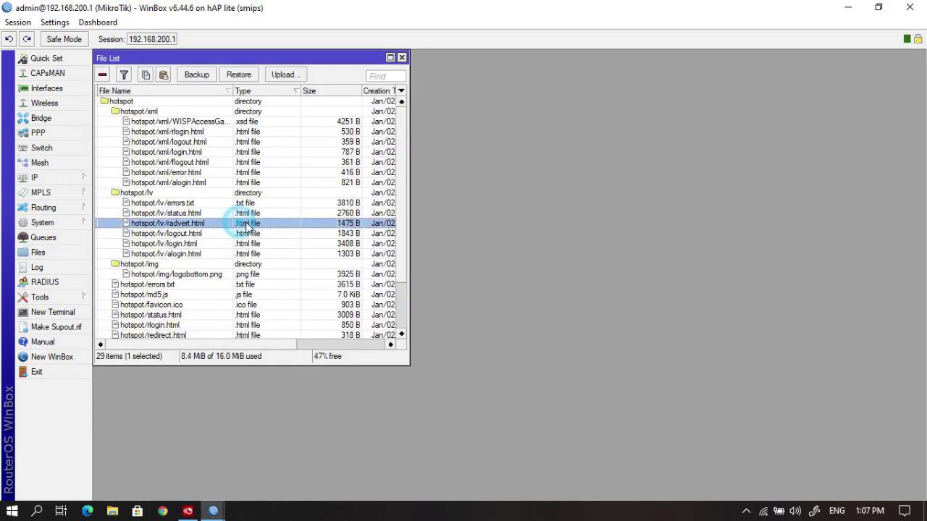
pyautogui.scroll(-2, 402, 181)
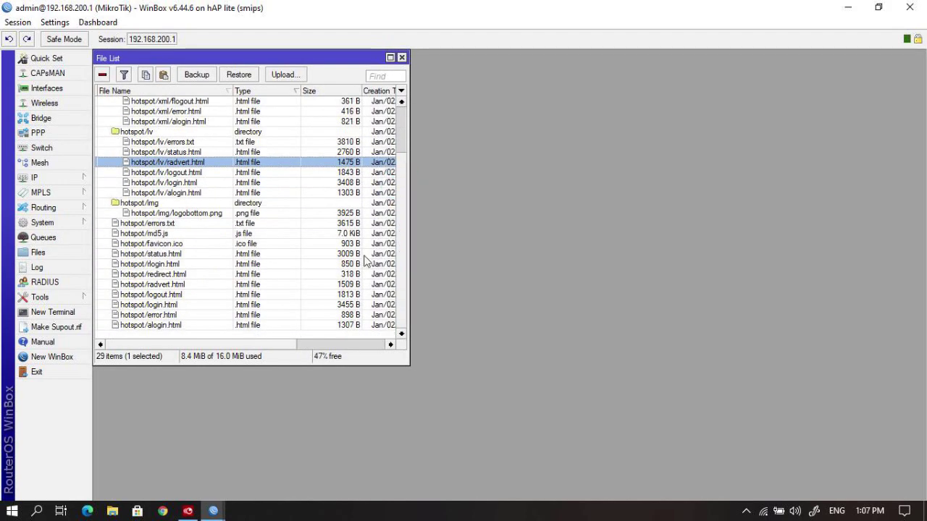
pyautogui.click(306, 331)
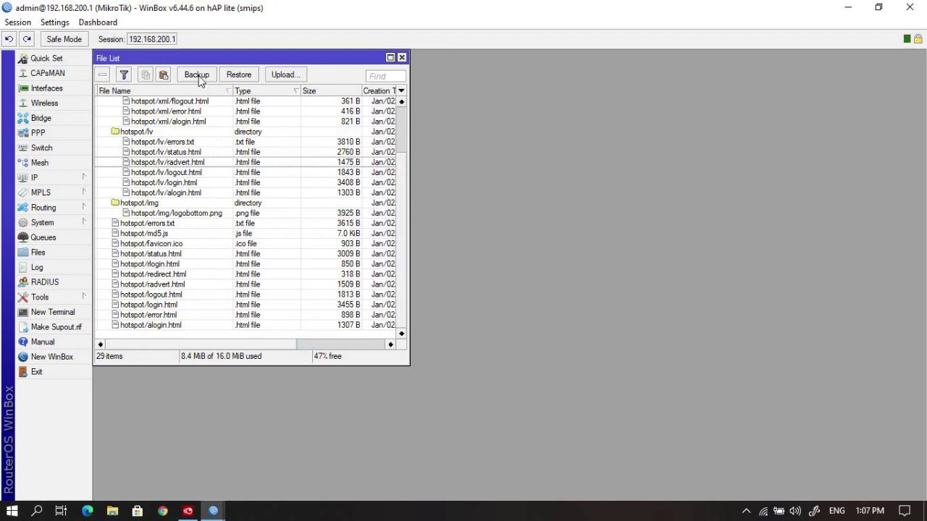
# Step: Create a router backup named FILE BACK UP RB9412ND with no password and aes-sha256 encryption
pyautogui.moveTo(199, 58); pyautogui.dragTo(266, 76)
pyautogui.click(267, 93)
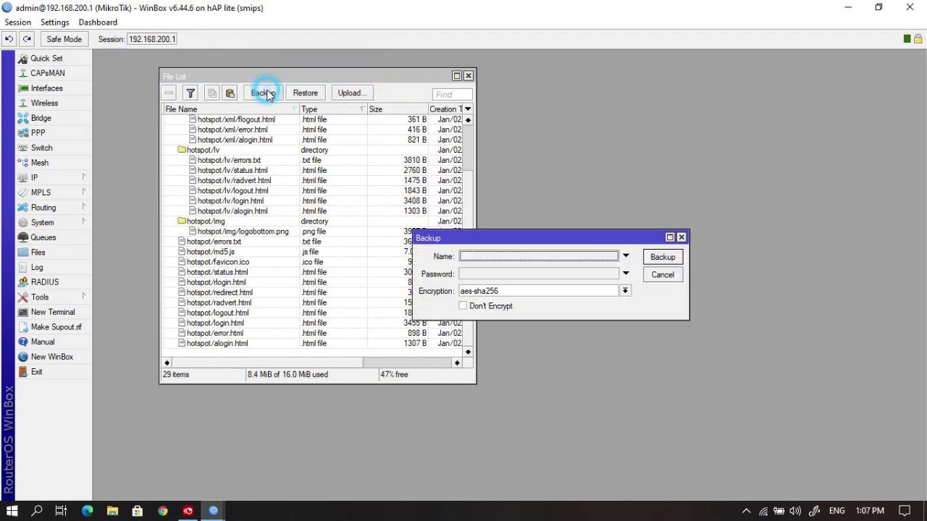
pyautogui.click(532, 255)
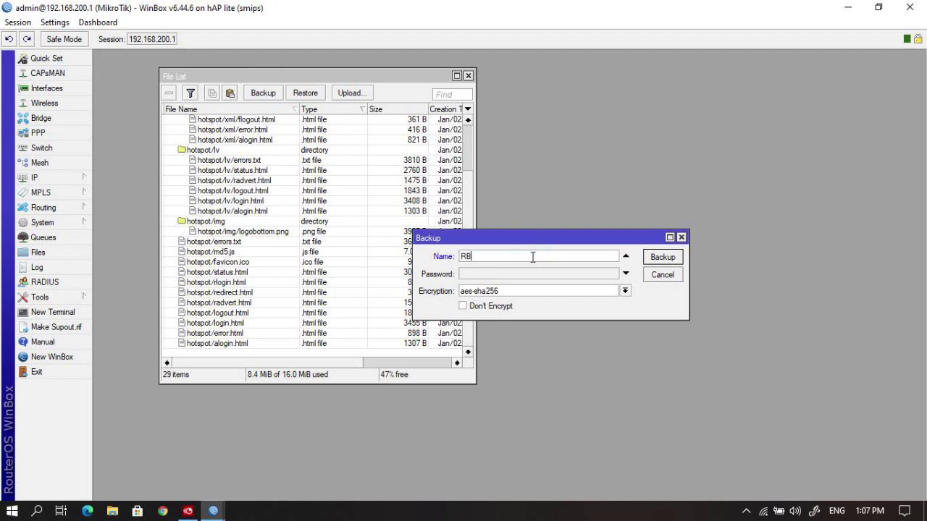
pyautogui.write('FILE BACK UP RB9412ND')
pyautogui.click(527, 274)
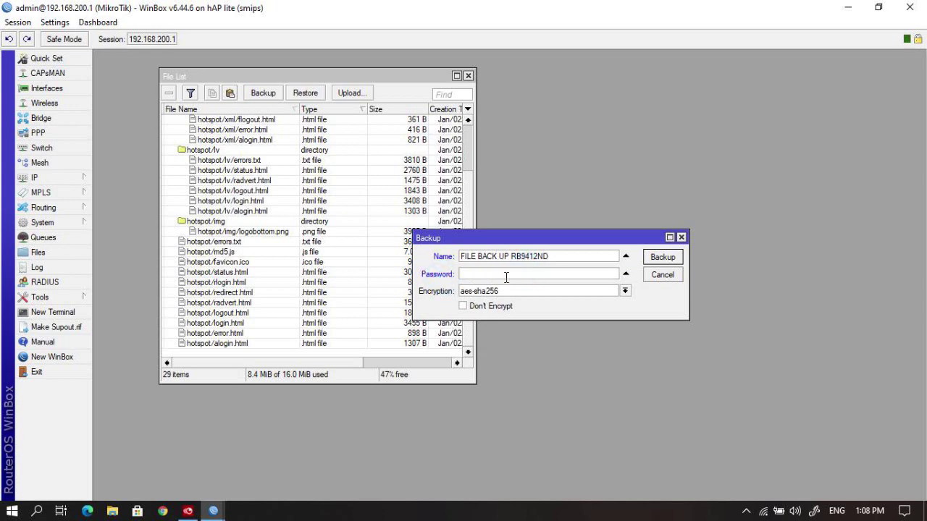
pyautogui.click(661, 260)
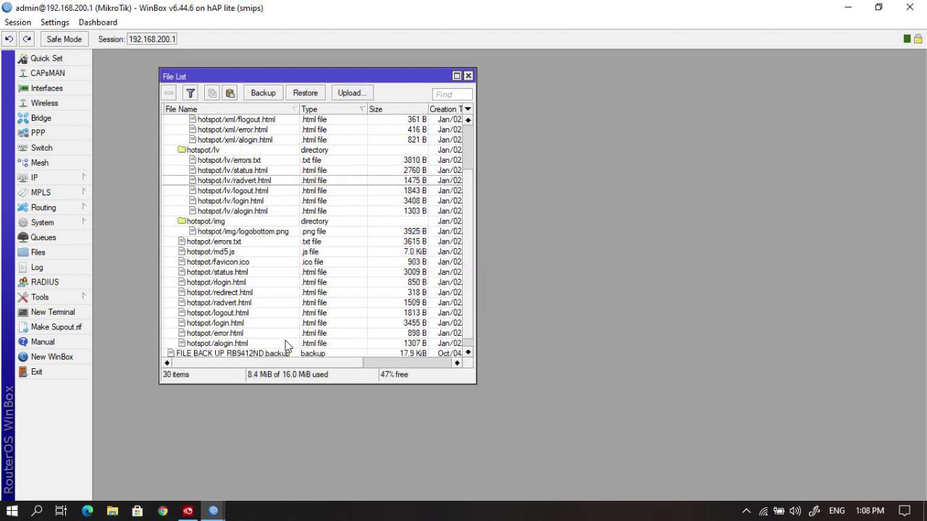
# Step: Check the file list for the new FILE BACK UP RB9412ND.backup file
pyautogui.click(265, 353)
pyautogui.scroll(-1, 471, 182)
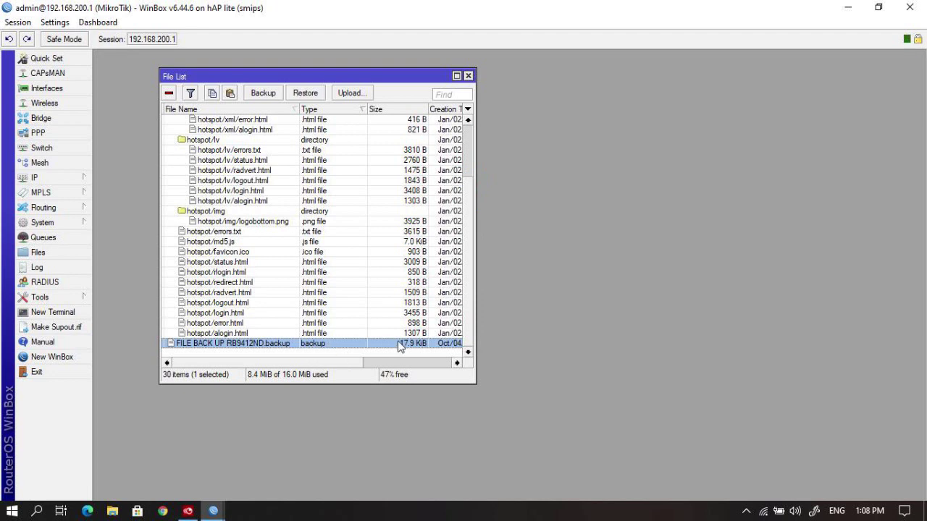
pyautogui.click(310, 346)
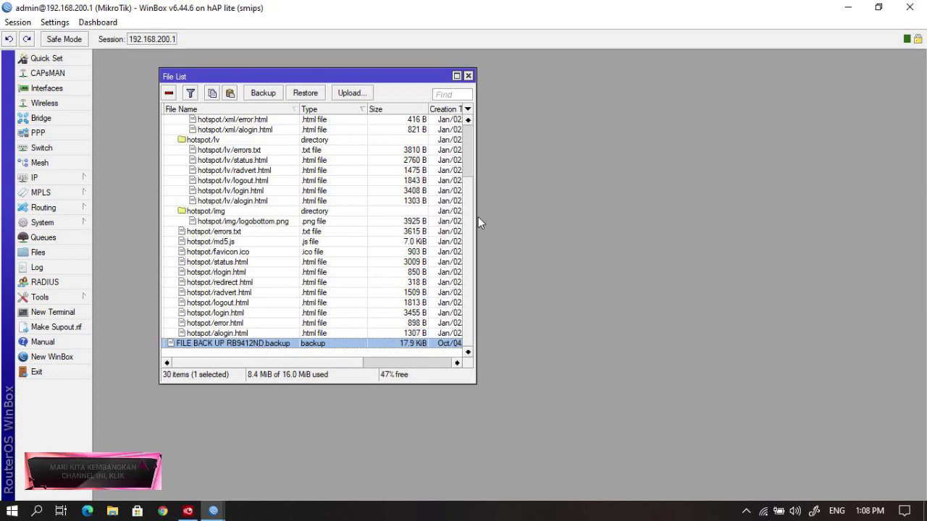
pyautogui.moveTo(471, 227); pyautogui.dragTo(427, 183)
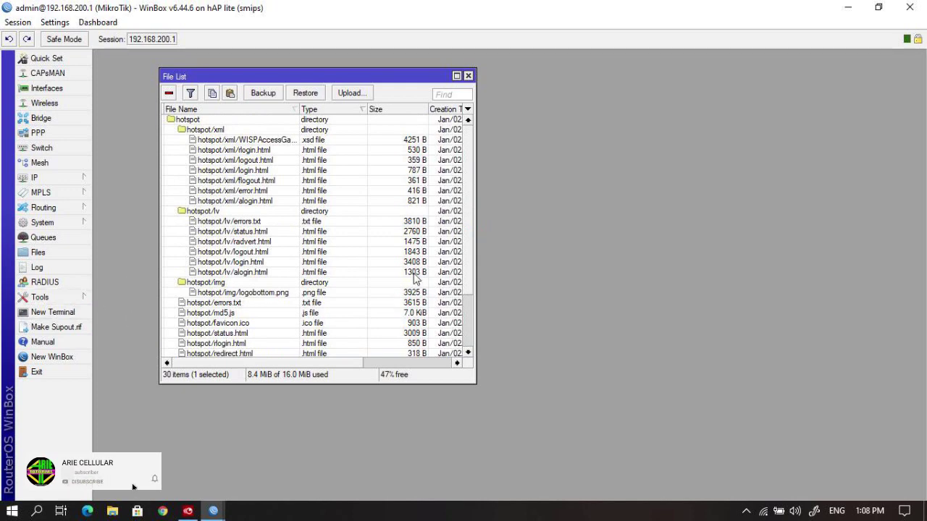
pyautogui.moveTo(469, 288); pyautogui.dragTo(470, 347)
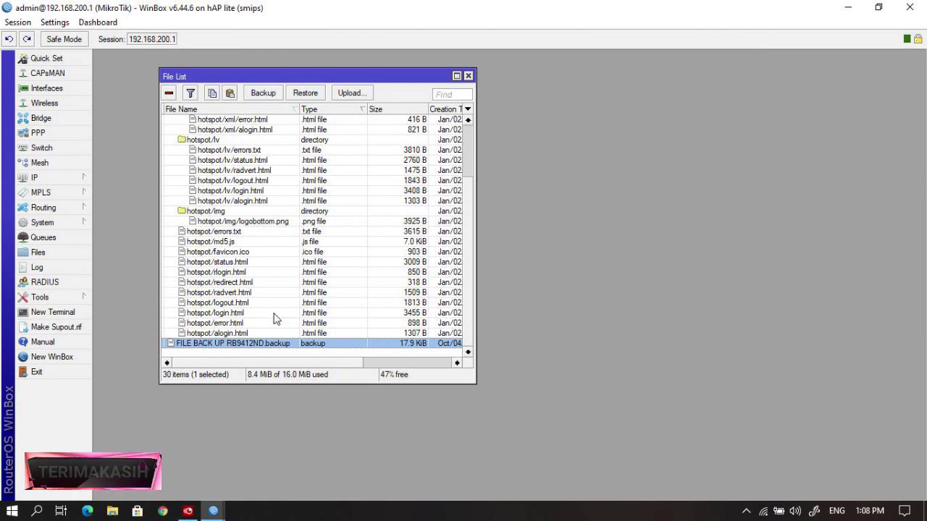
# Step: Open a terminal beside the file list and export the router configuration with the command export file=backup-all-configuration
pyautogui.click(57, 312)
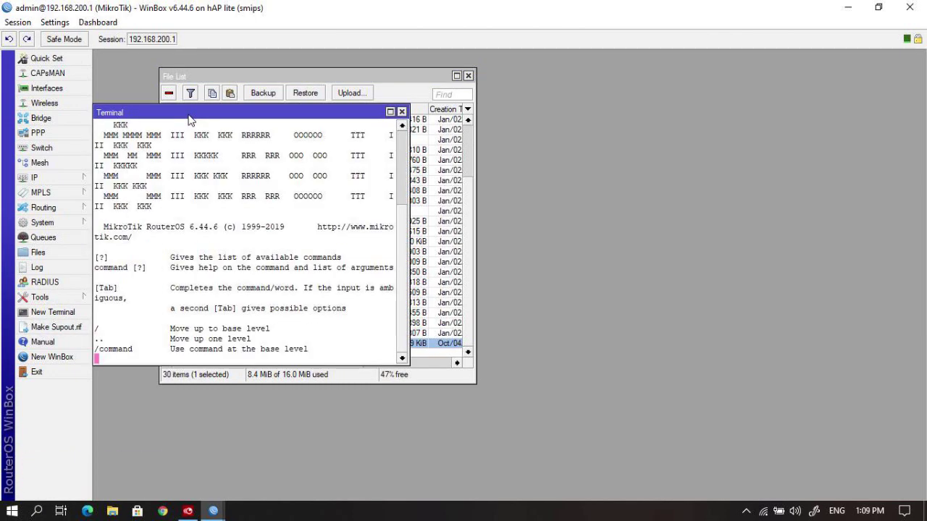
pyautogui.moveTo(190, 120); pyautogui.dragTo(458, 89)
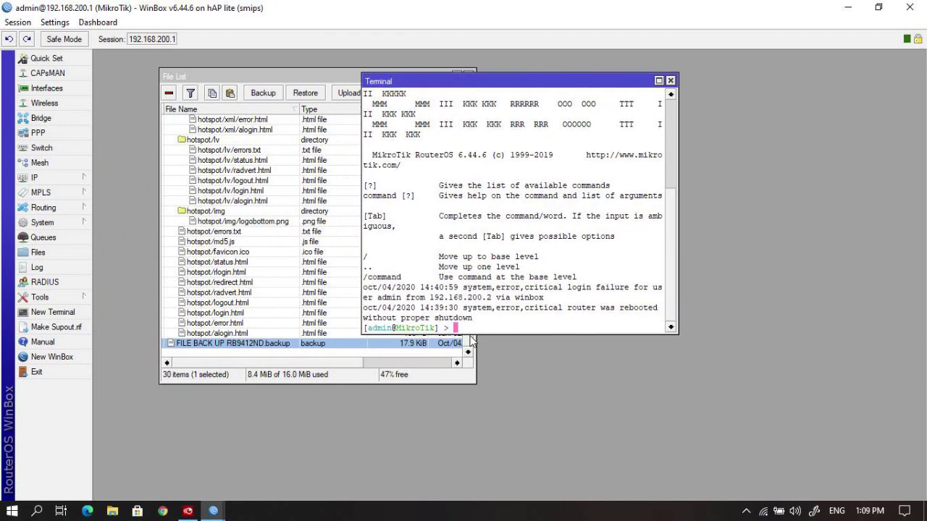
pyautogui.write('export')
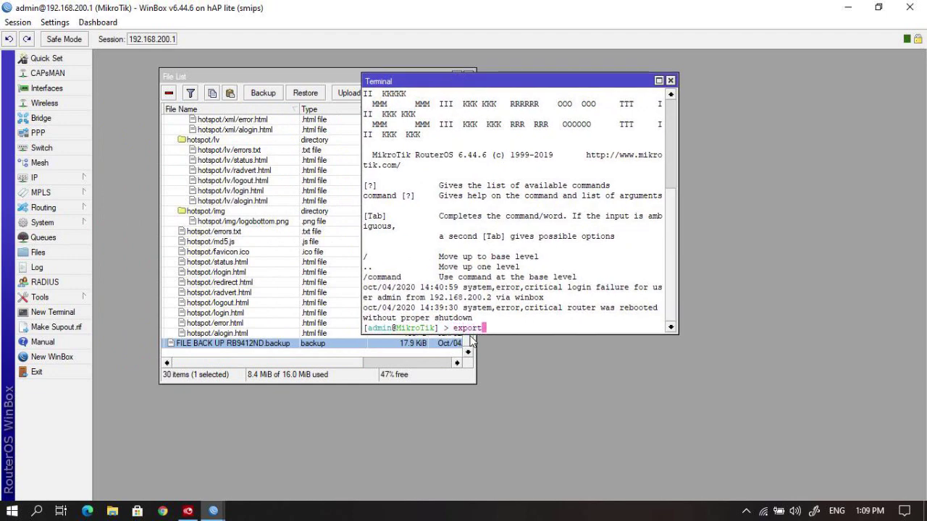
pyautogui.write(' file')
pyautogui.write('ile')
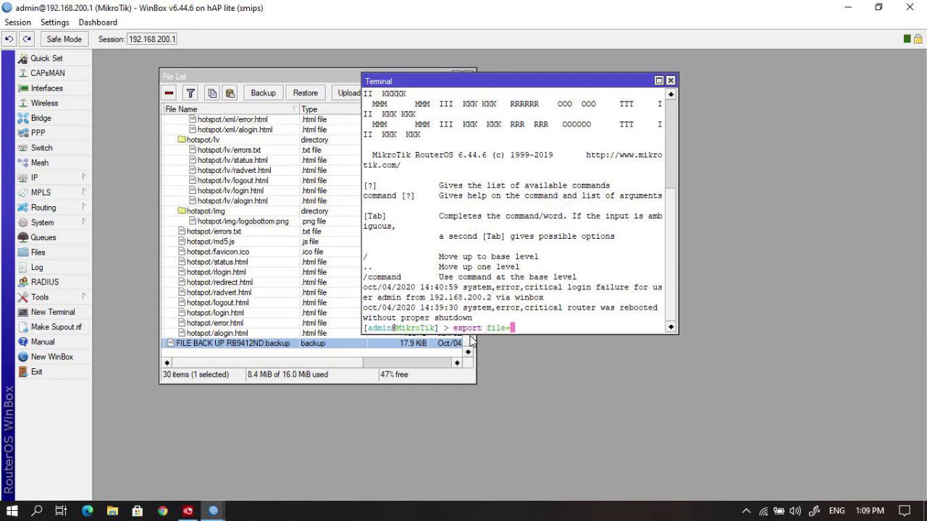
pyautogui.write('=bac')
pyautogui.write('kup-all')
pyautogui.write('-configura')
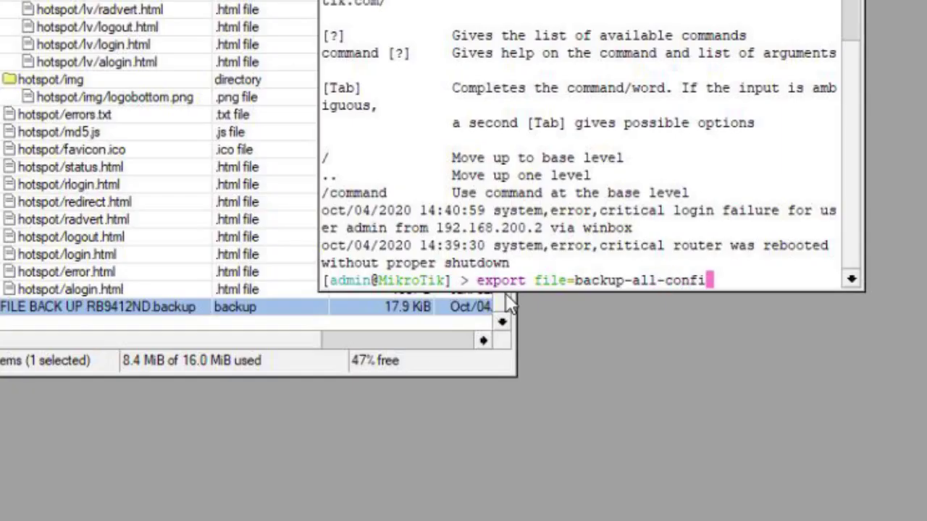
pyautogui.write('tion')
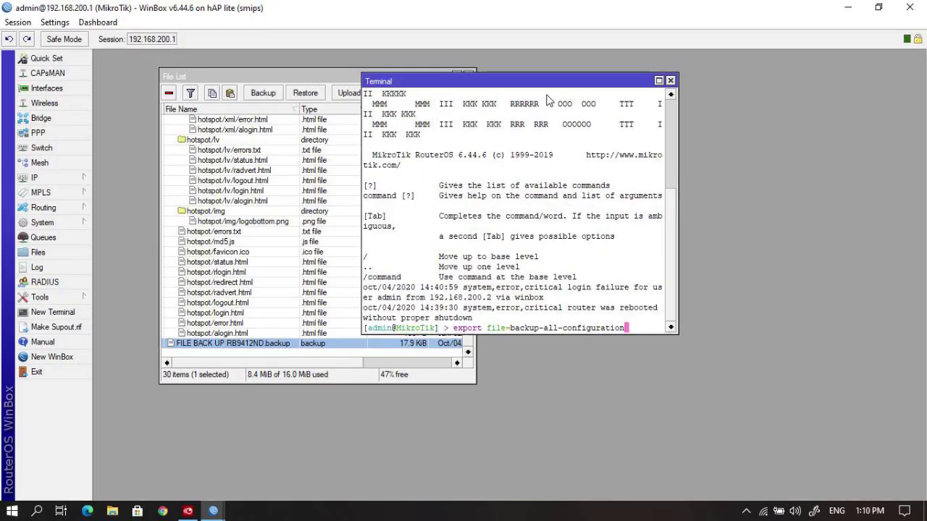
pyautogui.moveTo(541, 87); pyautogui.dragTo(694, 82)
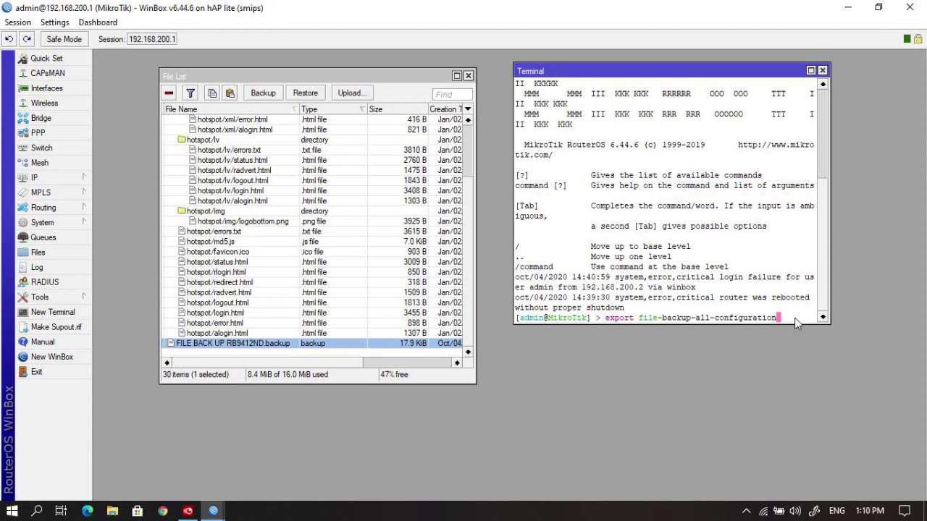
pyautogui.press('Return')
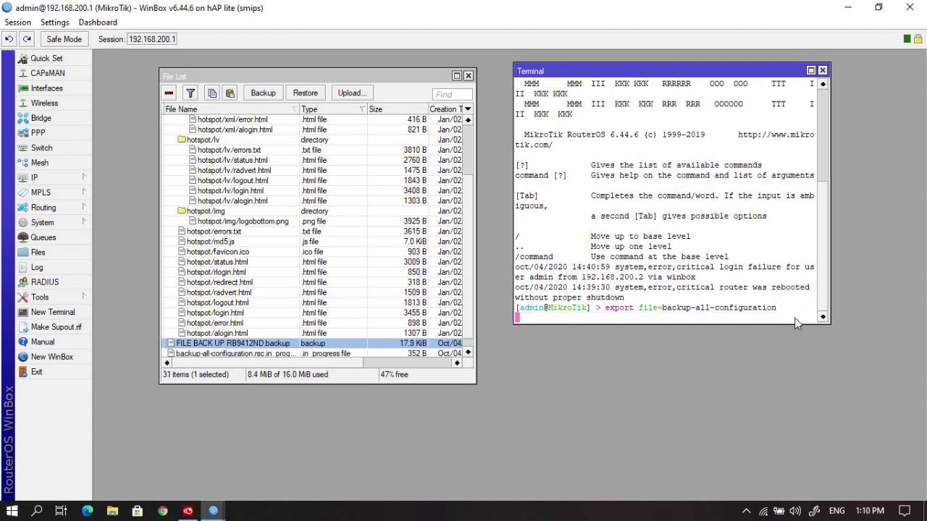
# Step: Locate the exported backup-all-configuration.rsc script in the file list and look over the neighboring hotspot folders
pyautogui.click(237, 356)
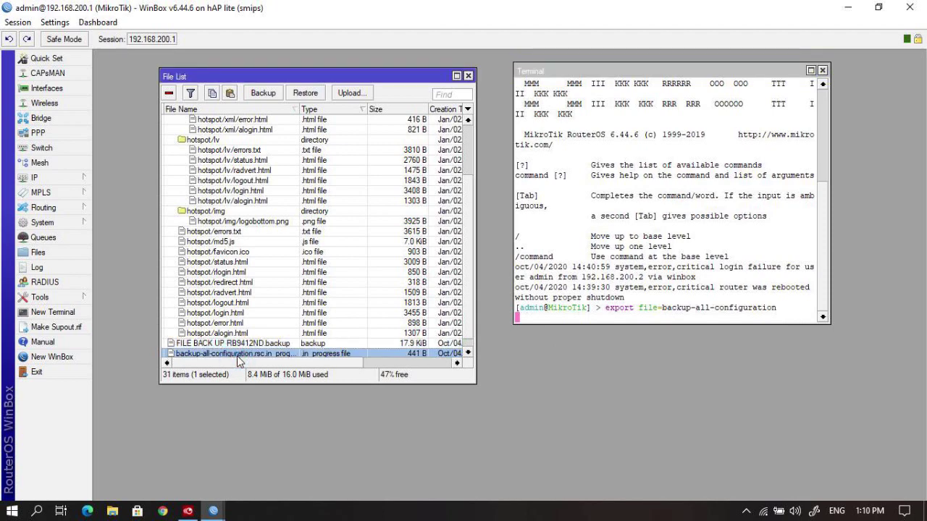
pyautogui.scroll(-1, 472, 268)
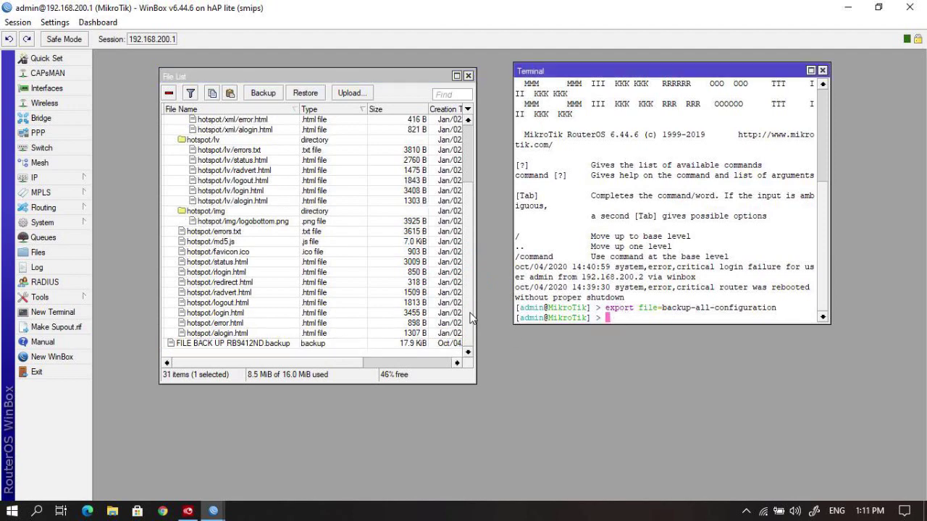
pyautogui.scroll(2, 469, 297)
pyautogui.moveTo(470, 296); pyautogui.dragTo(469, 250)
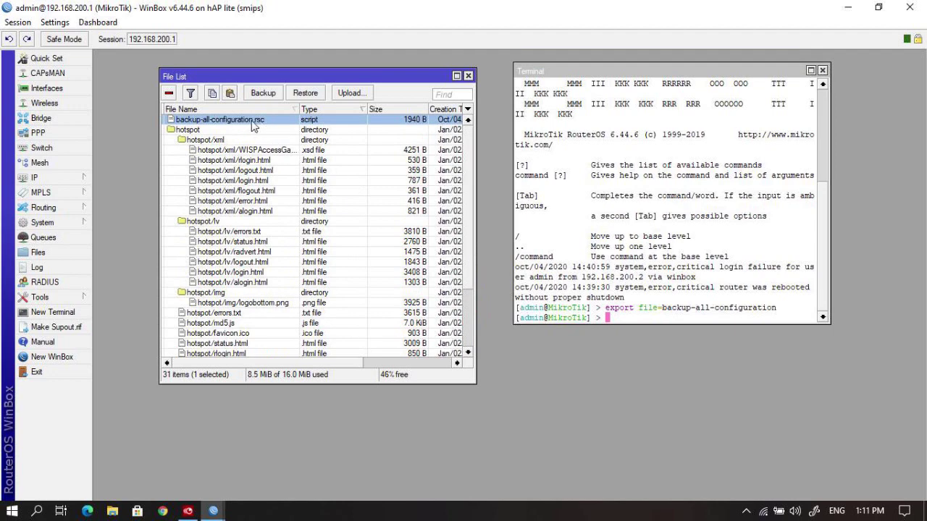
pyautogui.click(221, 132)
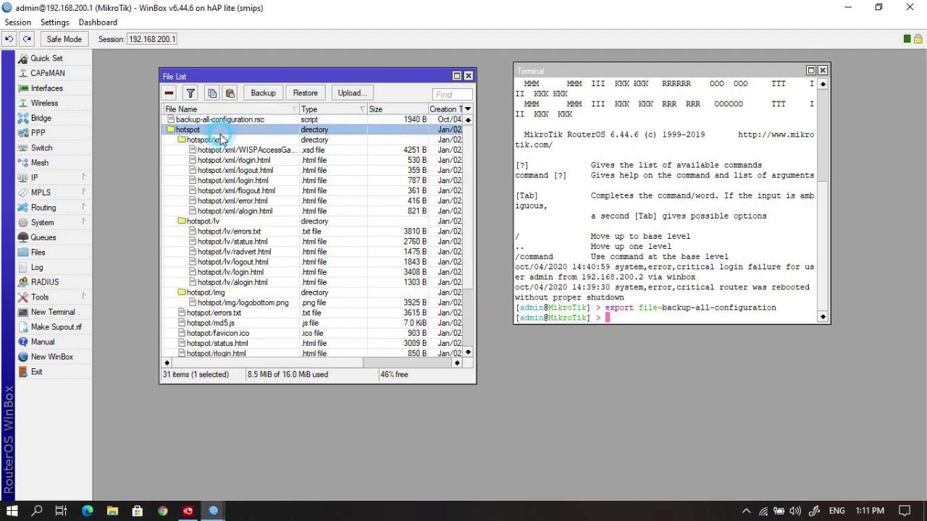
pyautogui.click(219, 140)
pyautogui.click(213, 121)
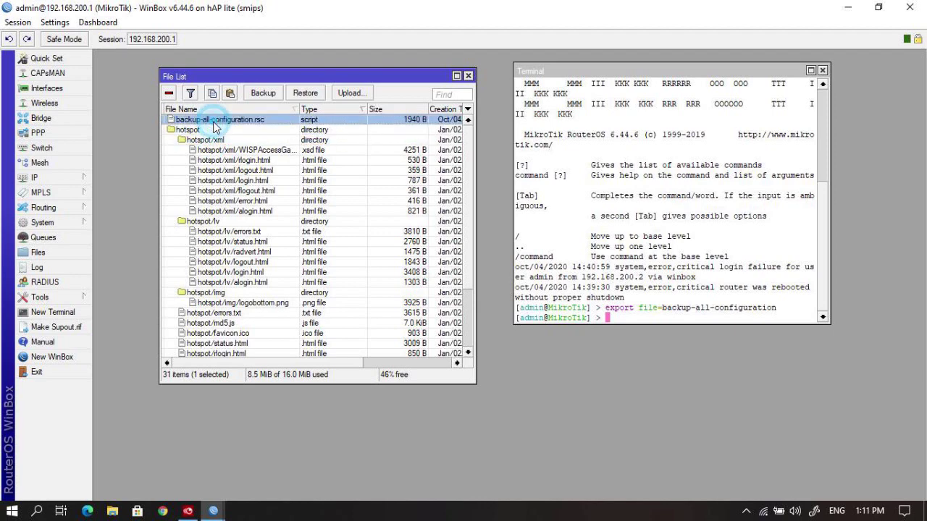
pyautogui.click(214, 139)
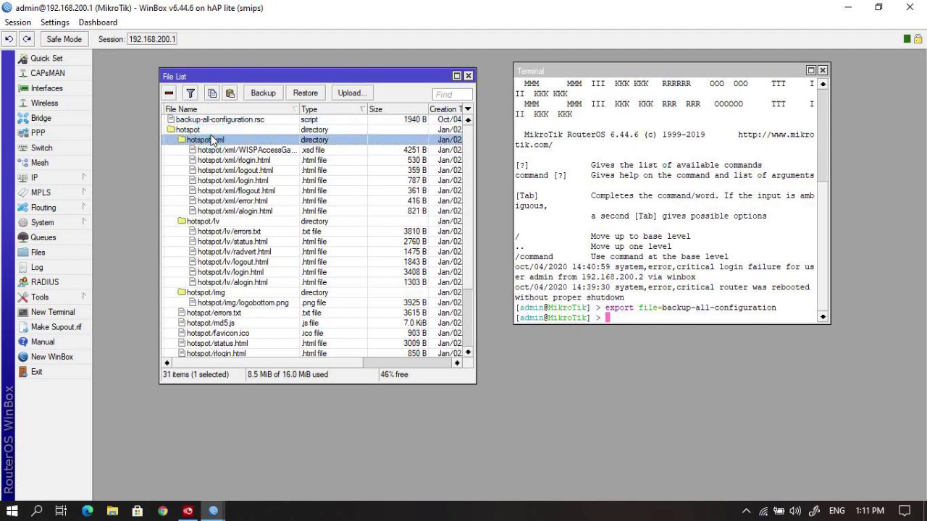
# Step: Select all files in the router's file list and start downloading them to the computer
pyautogui.click(219, 121)
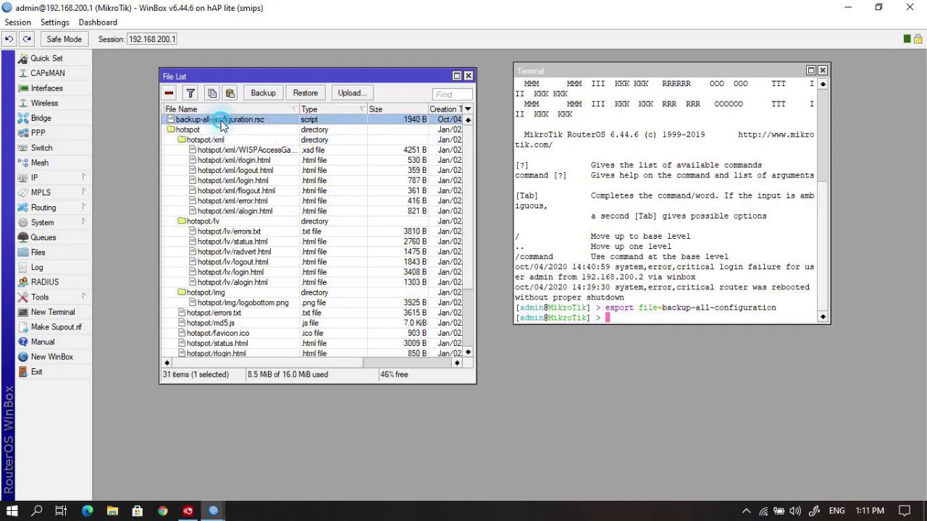
pyautogui.hotkey('ctrl', 'a')
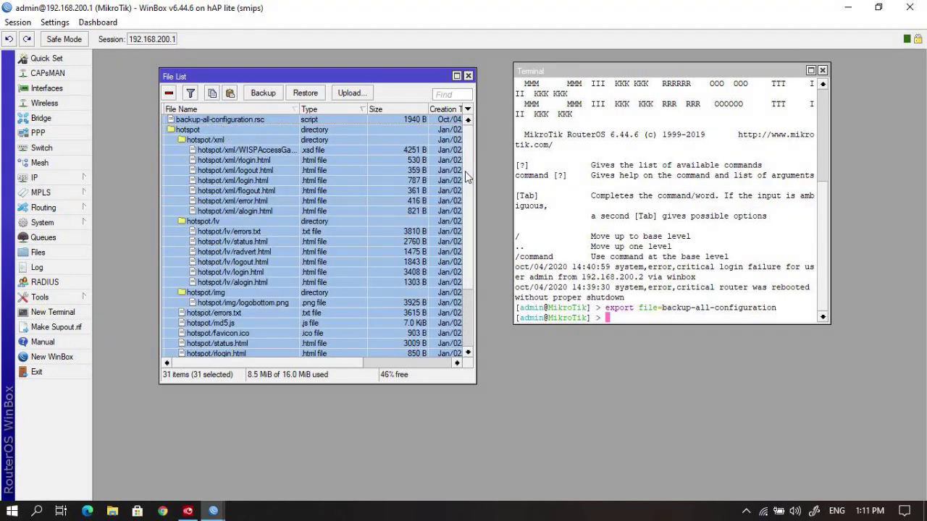
pyautogui.scroll(-3, 467, 210)
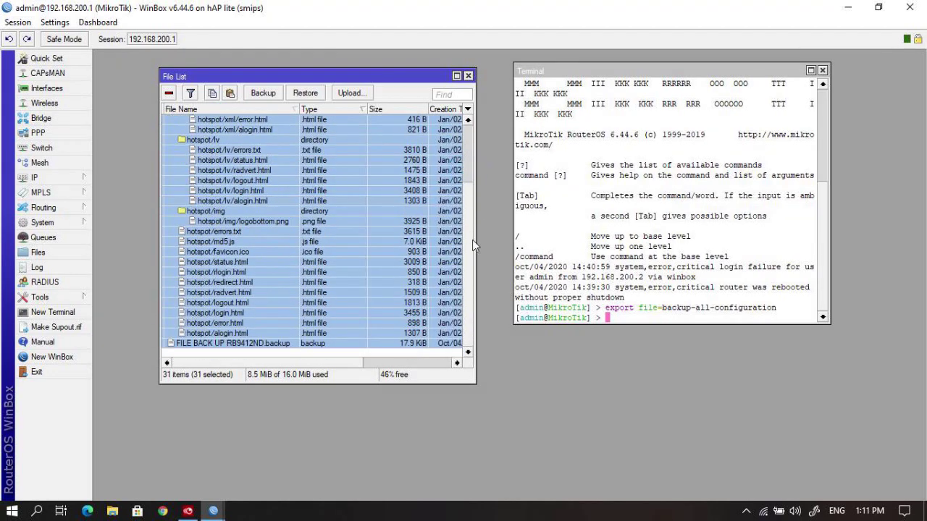
pyautogui.rightClick(246, 209)
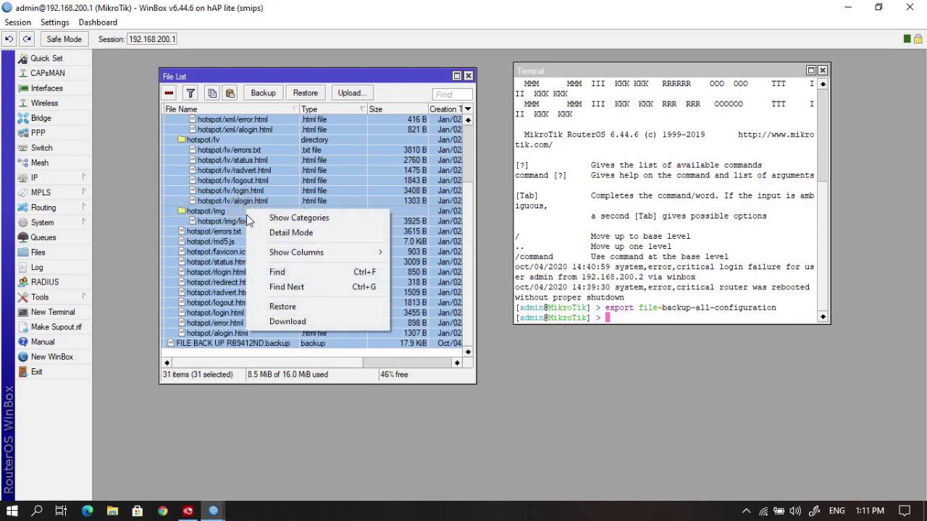
pyautogui.click(311, 320)
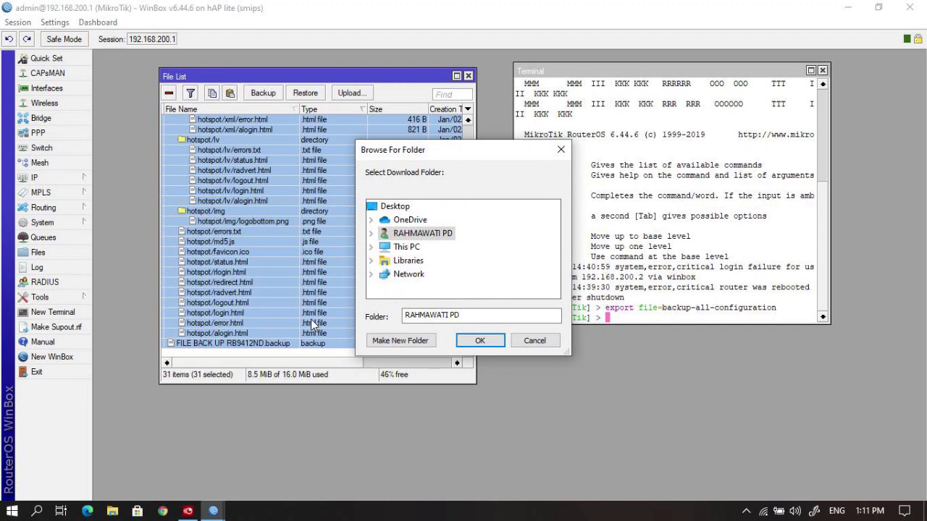
# Step: Create a folder named File back up inside the Pictures folder and download the selected router files into it
pyautogui.click(371, 261)
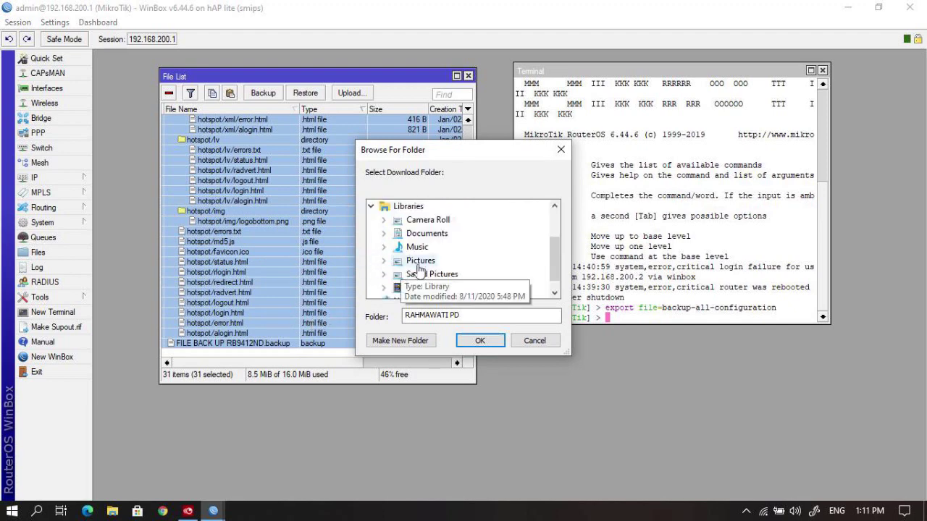
pyautogui.scroll(-1, 553, 259)
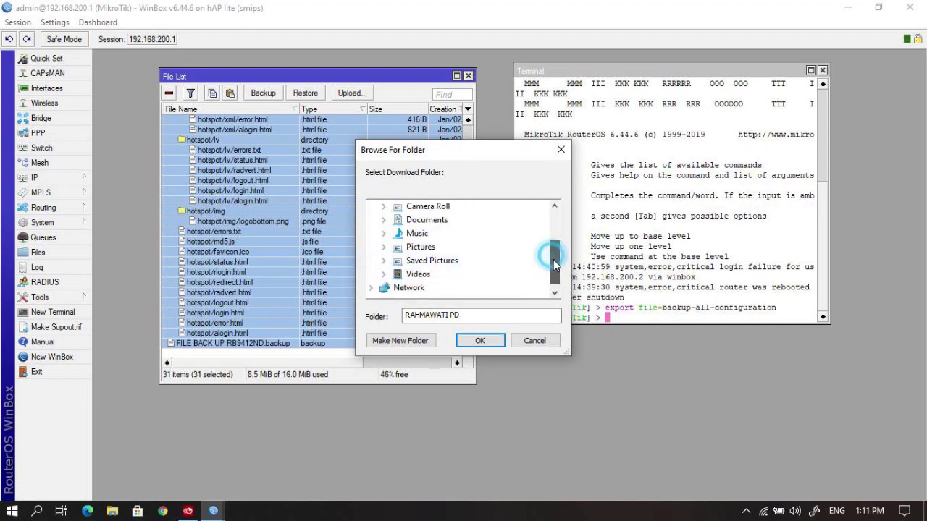
pyautogui.click(384, 247)
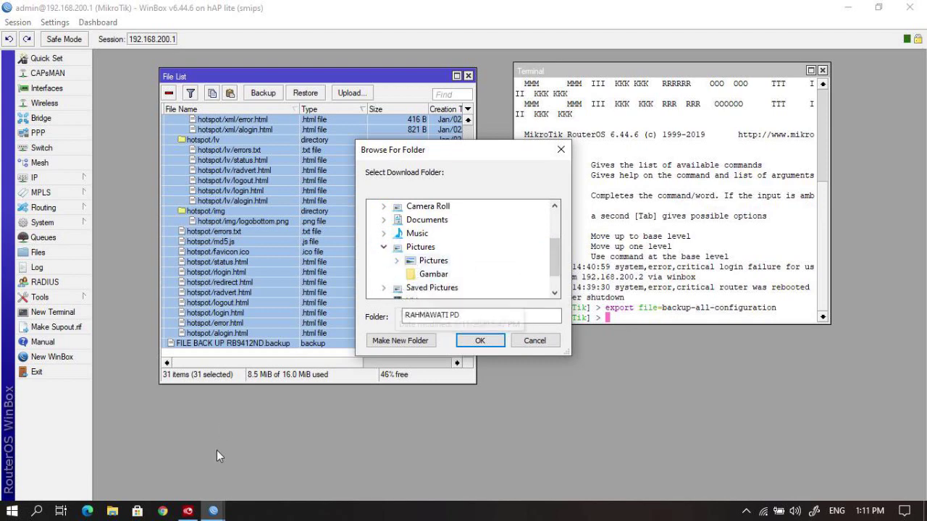
pyautogui.click(416, 274)
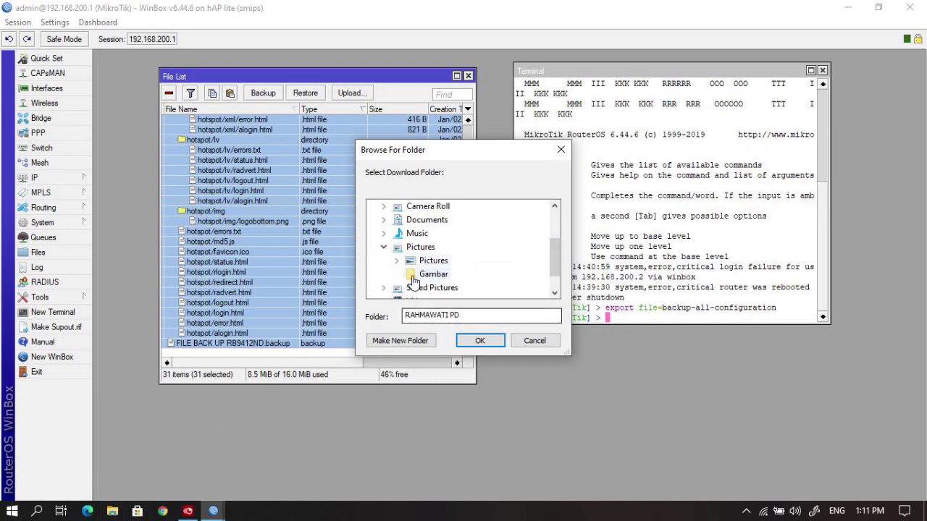
pyautogui.click(433, 261)
pyautogui.click(411, 340)
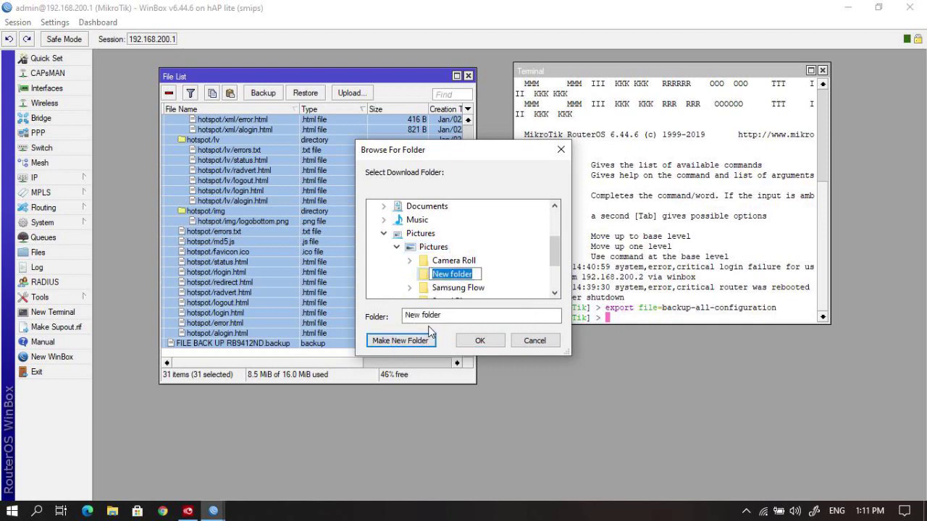
pyautogui.write('Filw')
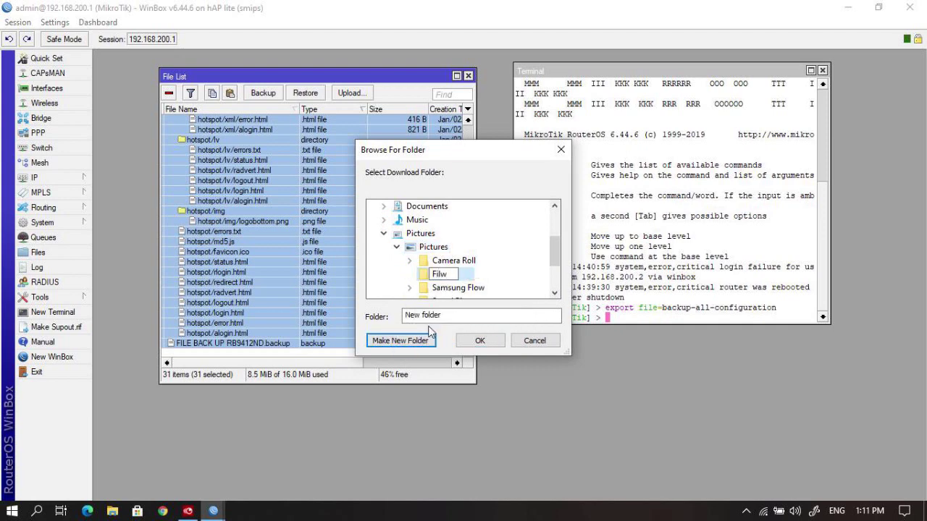
pyautogui.press('BackSpace')
pyautogui.write('e back up')
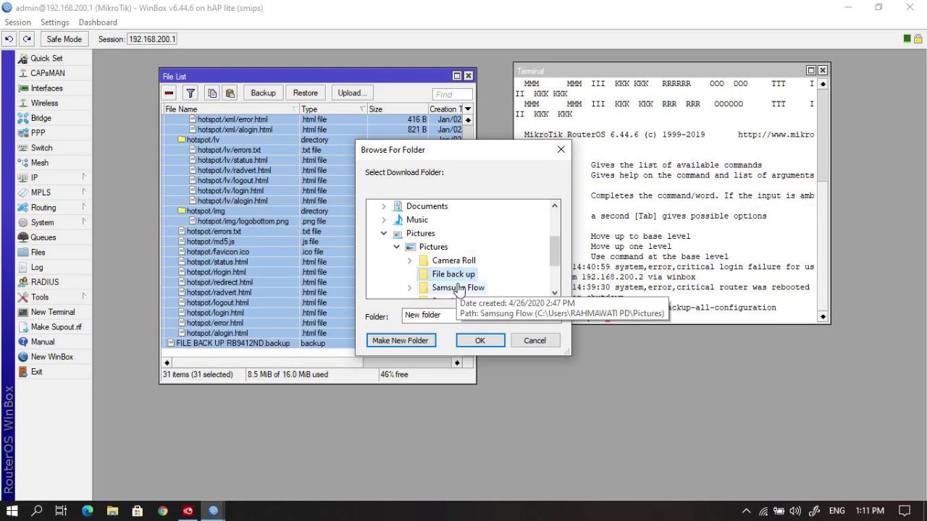
pyautogui.click(452, 274)
pyautogui.click(479, 341)
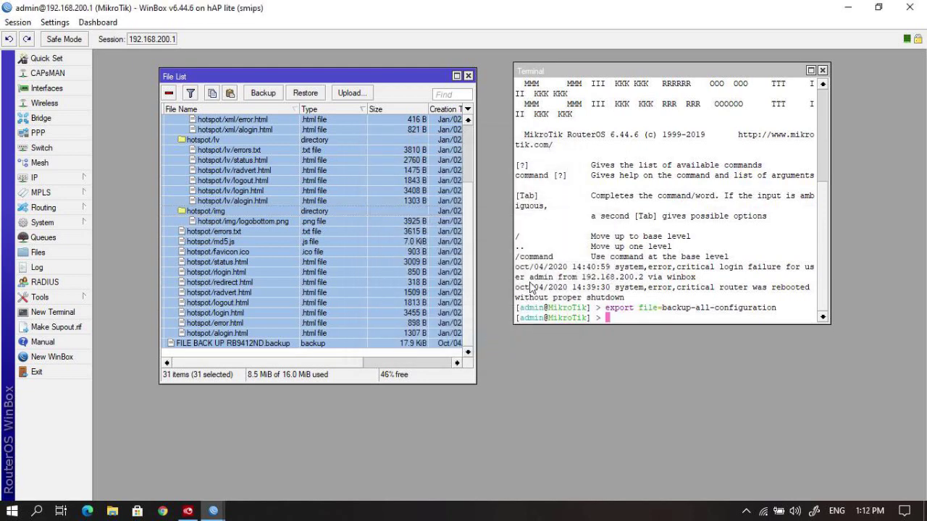
# Step: Check the File back up folder under Pictures in File Explorer for the downloaded backup-all-configuration.rsc file, and close File Explorer
pyautogui.click(111, 511)
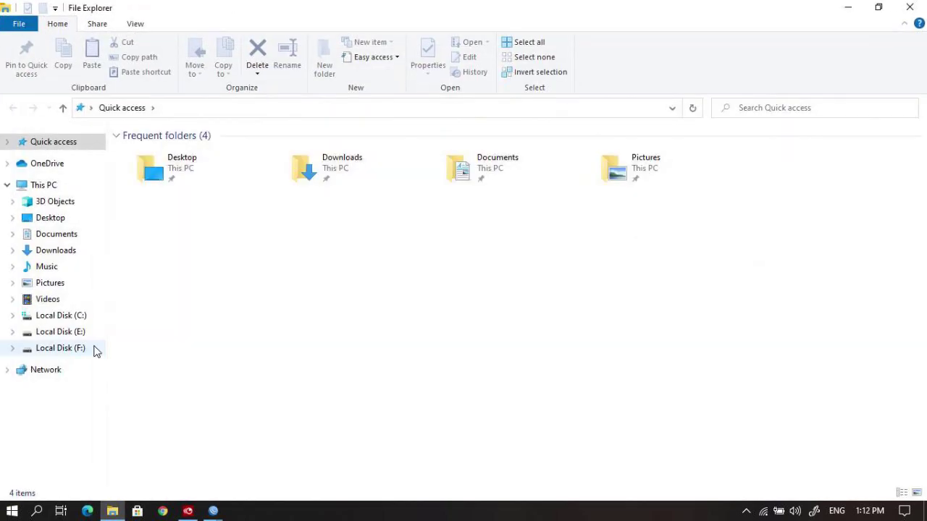
pyautogui.click(73, 286)
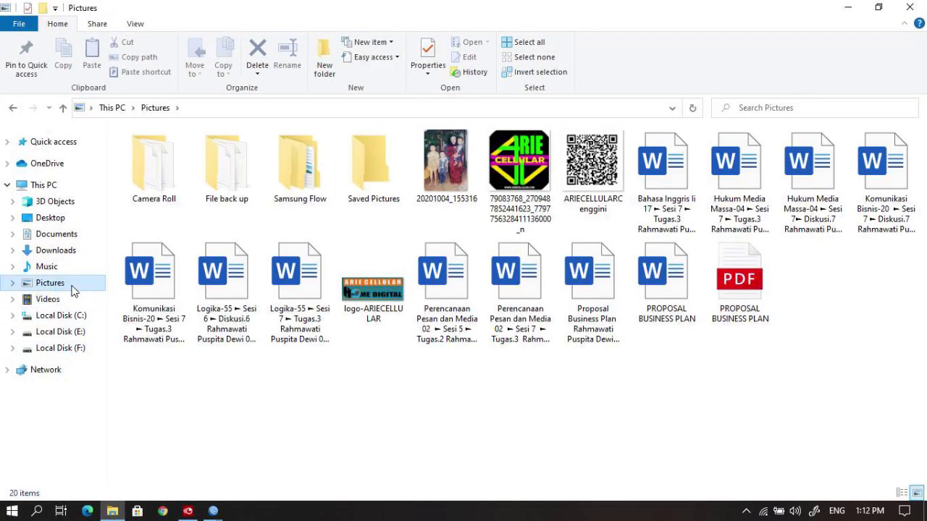
pyautogui.doubleClick(224, 196)
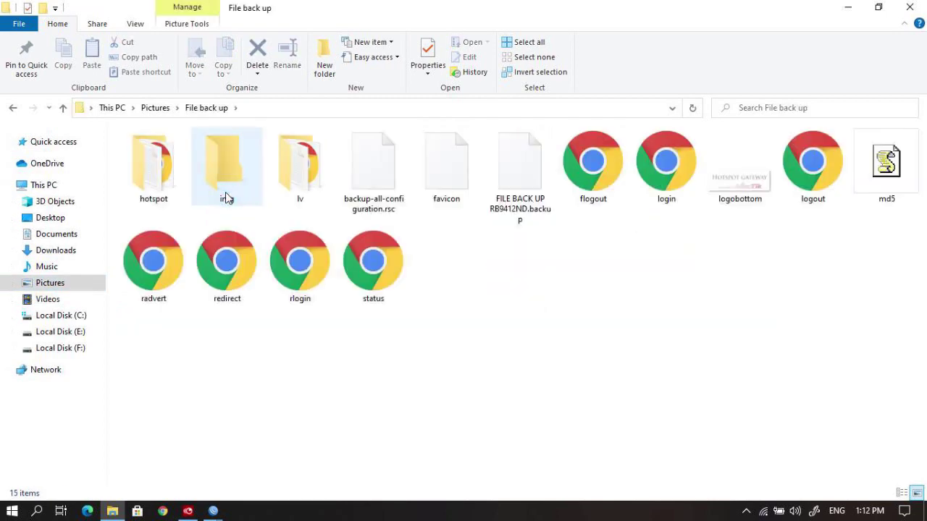
pyautogui.click(396, 207)
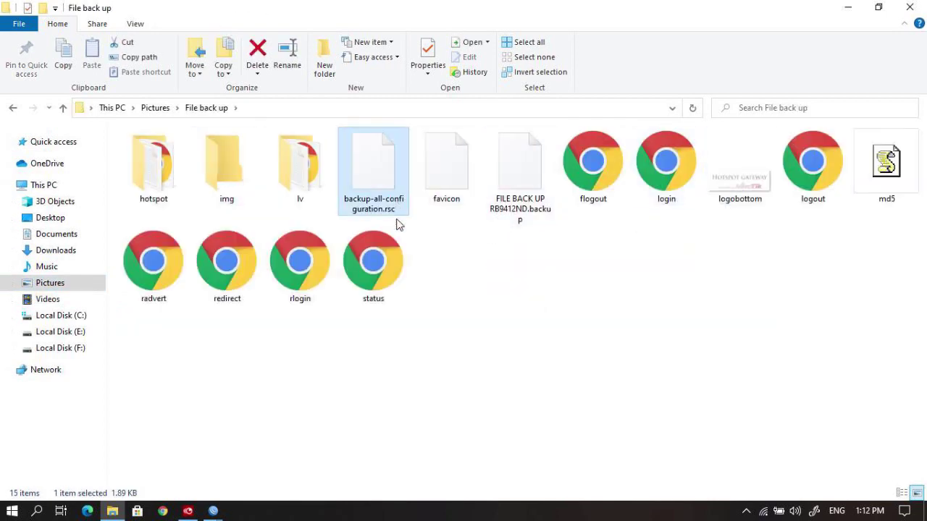
pyautogui.click(923, 6)
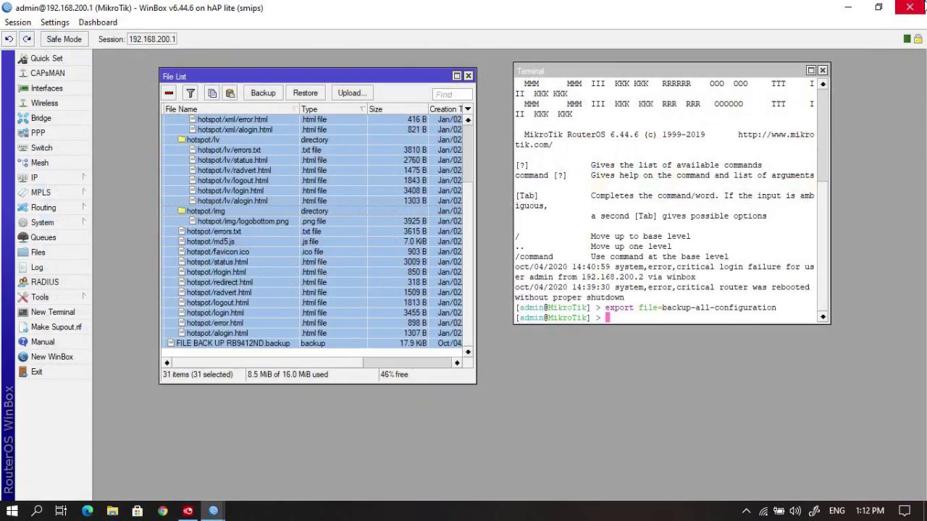
# Step: Clear the multiple file selection, close the router session and the WinBox connection window, and refresh the desktop
pyautogui.click(365, 143)
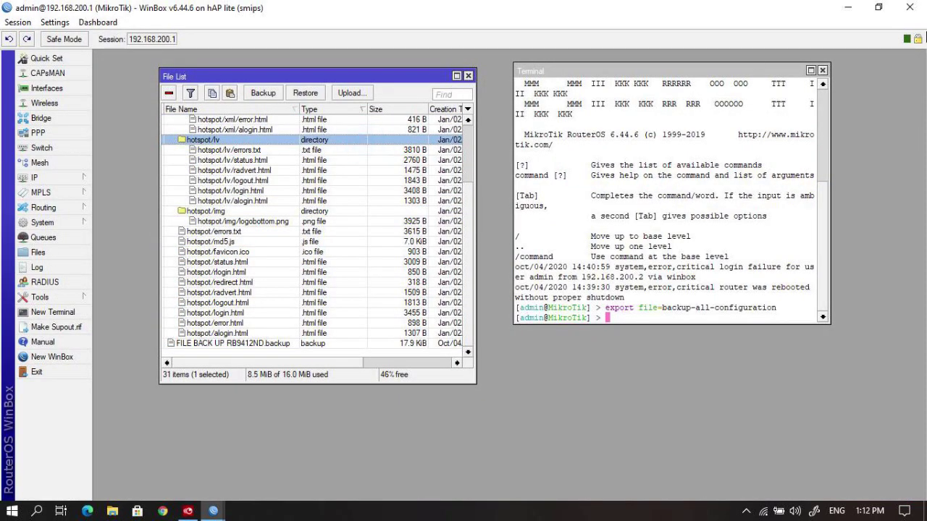
pyautogui.click(921, 6)
pyautogui.click(909, 7)
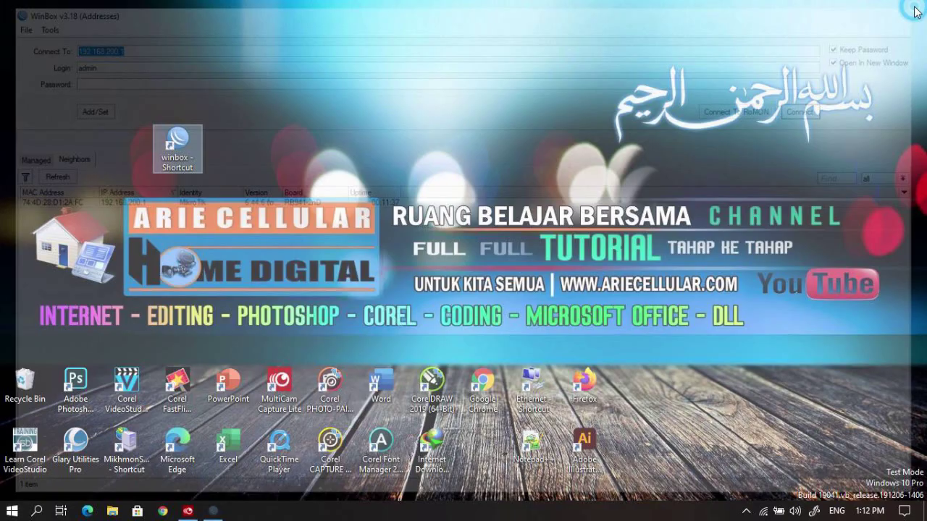
pyautogui.rightClick(596, 164)
pyautogui.click(616, 203)
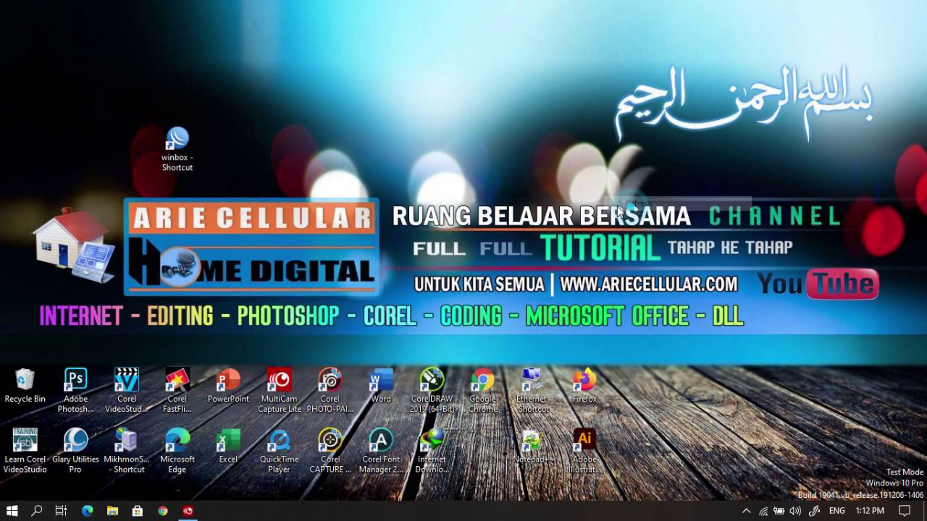
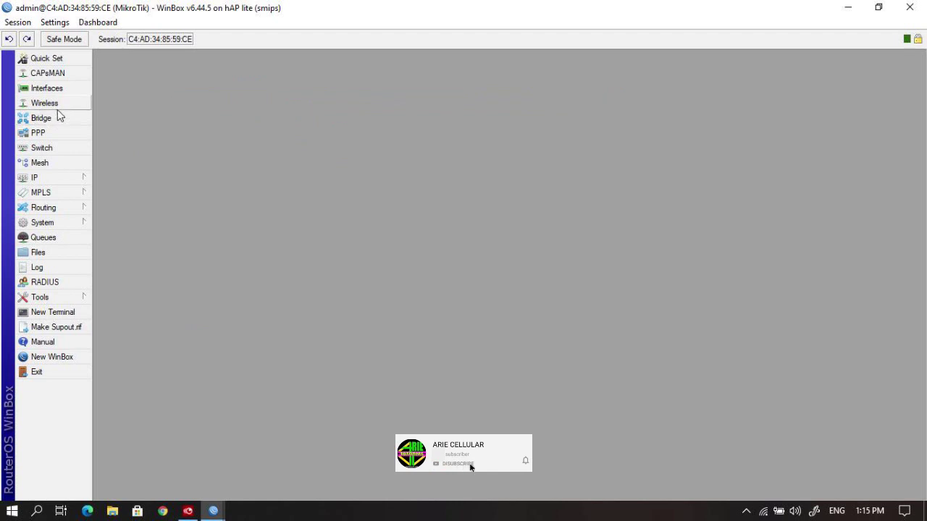
# Step: Check the second router's interface list, and look over its hotspot server profiles and users
pyautogui.click(57, 92)
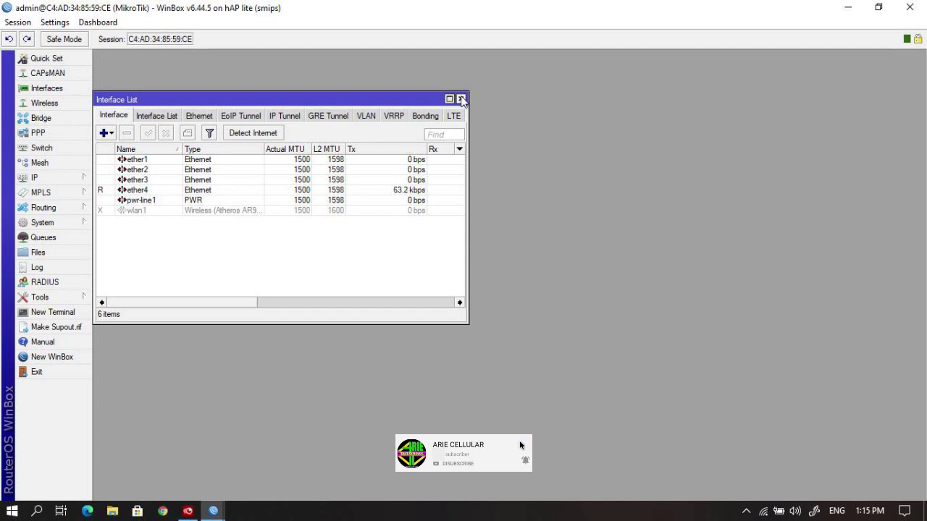
pyautogui.click(461, 99)
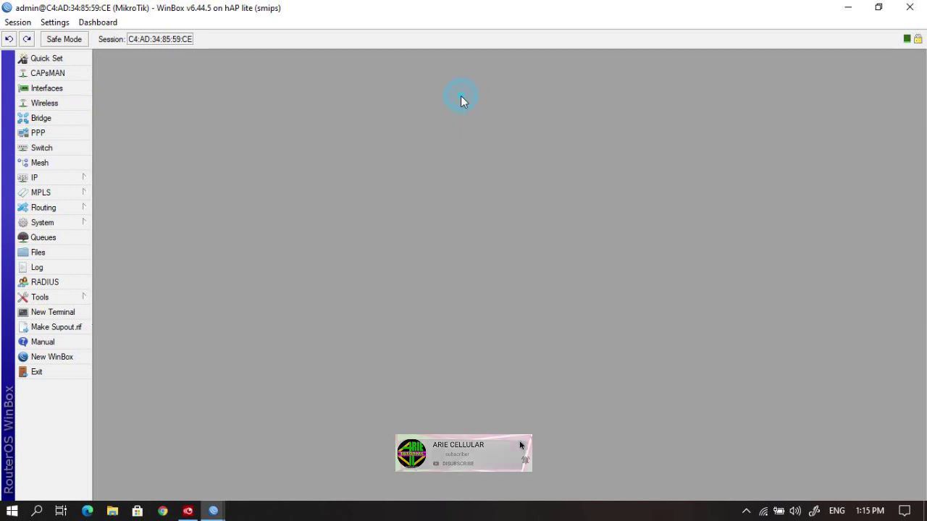
pyautogui.click(57, 179)
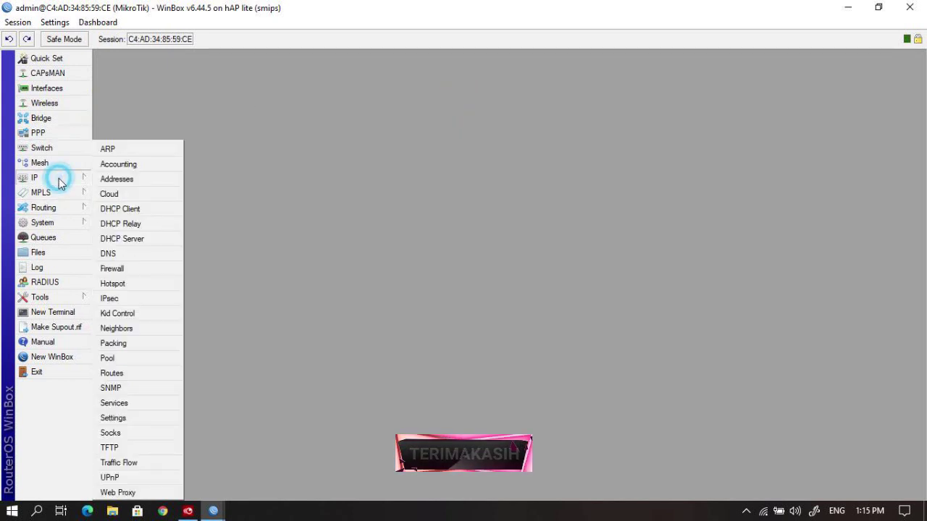
pyautogui.click(116, 286)
pyautogui.click(330, 183)
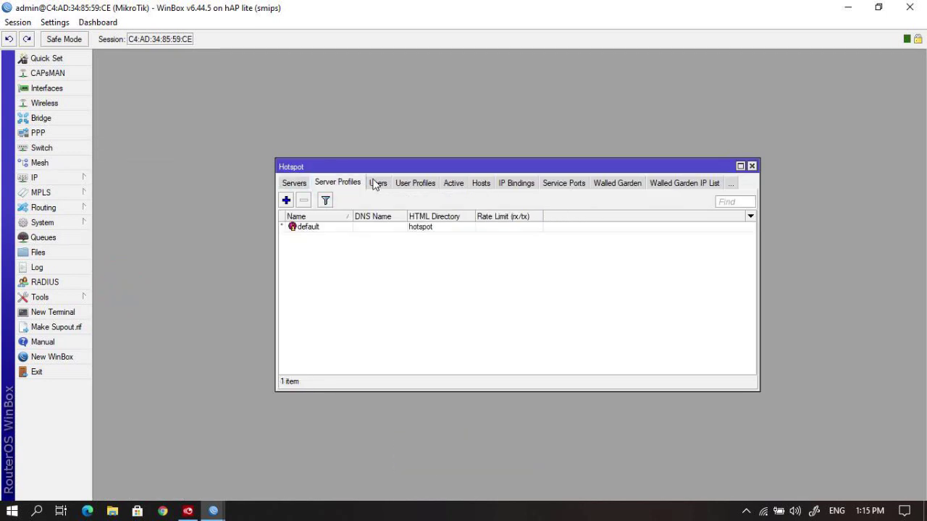
pyautogui.click(376, 183)
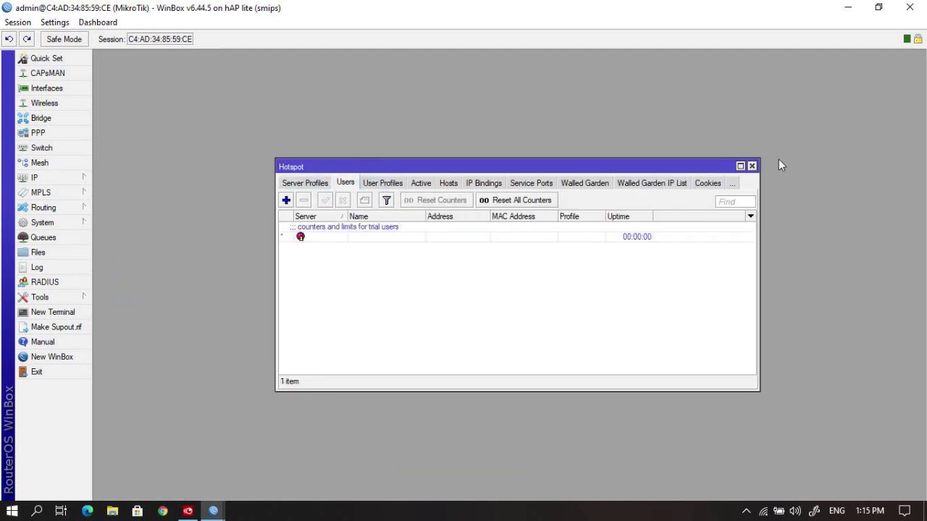
pyautogui.click(752, 166)
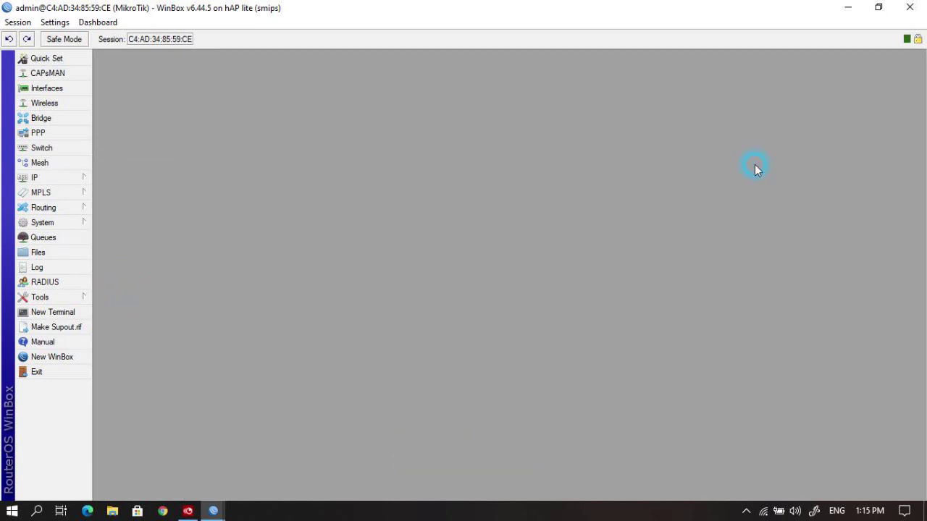
# Step: Check the router's IP address list for configured addresses and close it
pyautogui.click(56, 180)
pyautogui.click(110, 181)
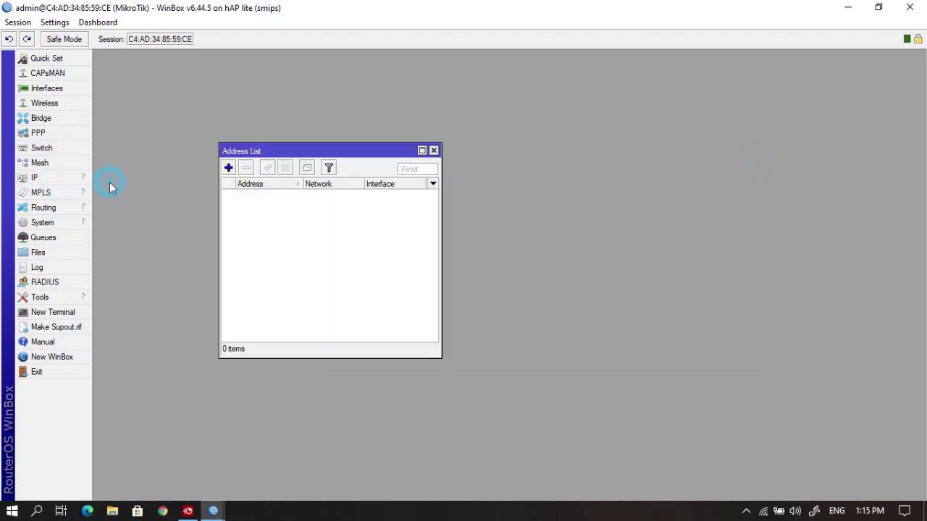
pyautogui.click(311, 208)
pyautogui.click(433, 151)
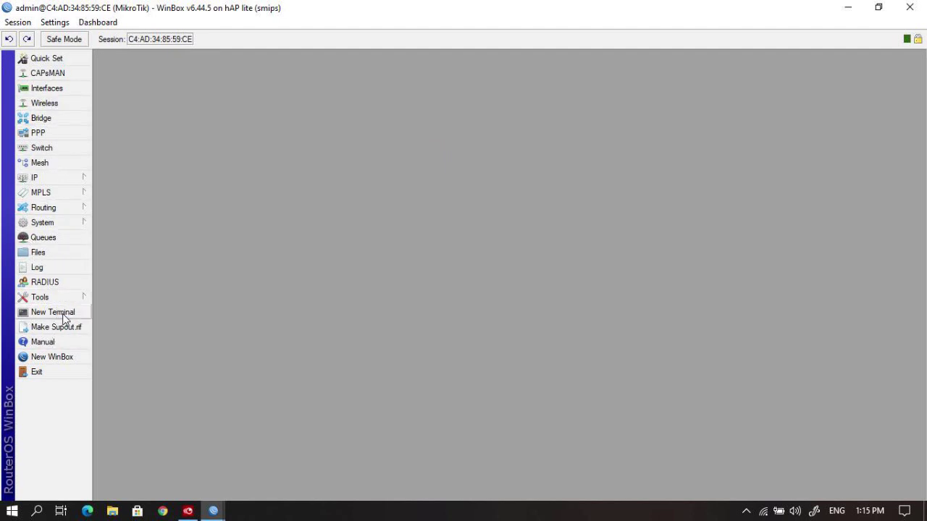
# Step: Look over the Reset Configuration options without resetting, and check the router's file list for stored backups
pyautogui.click(65, 226)
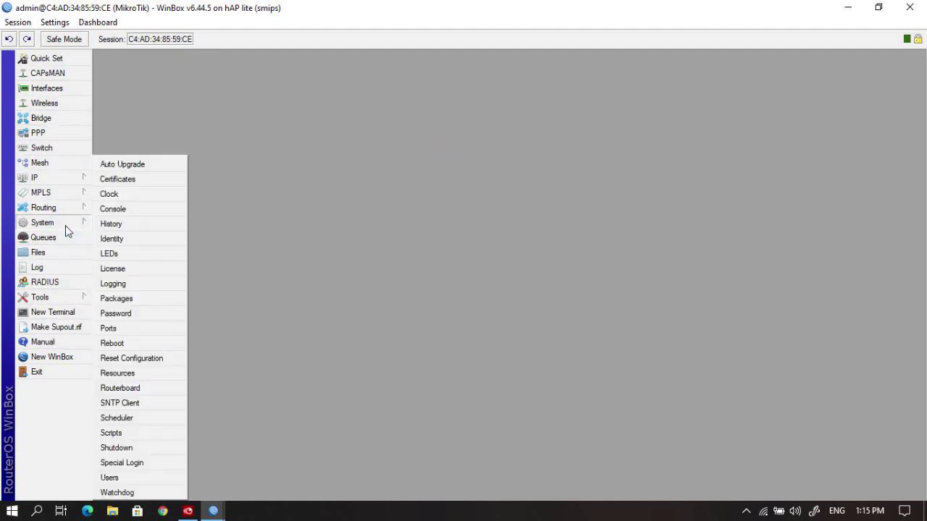
pyautogui.click(134, 356)
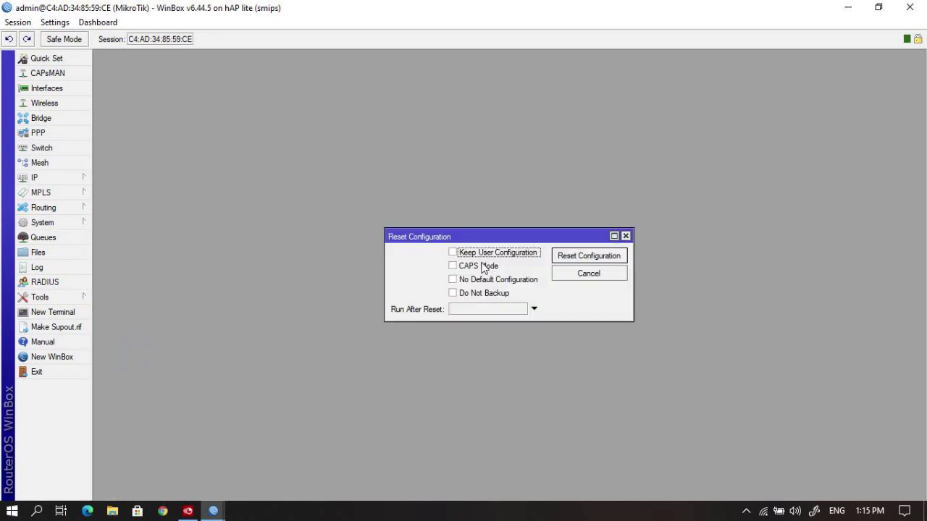
pyautogui.click(585, 274)
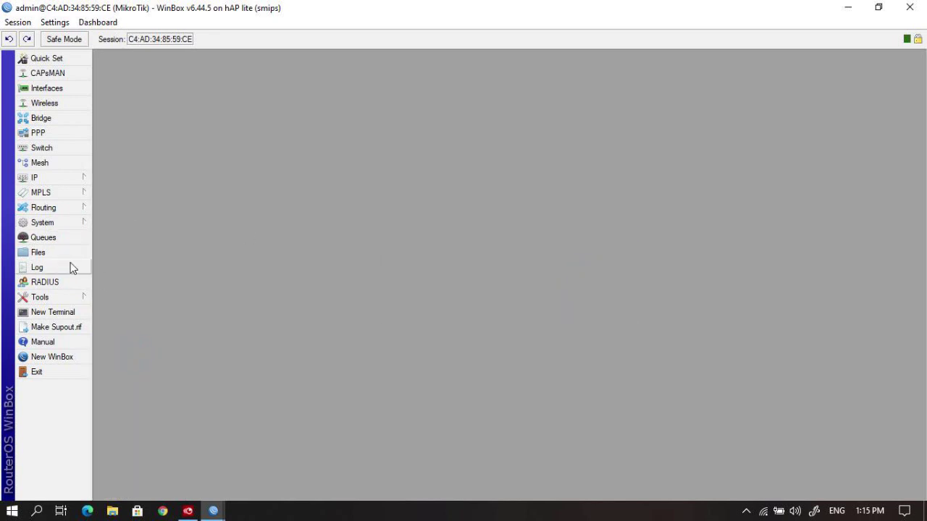
pyautogui.click(55, 251)
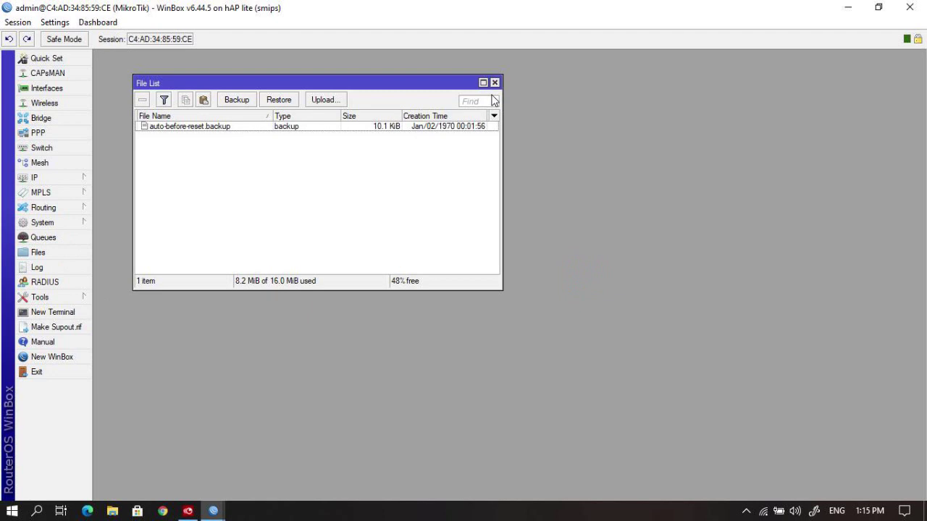
pyautogui.click(494, 83)
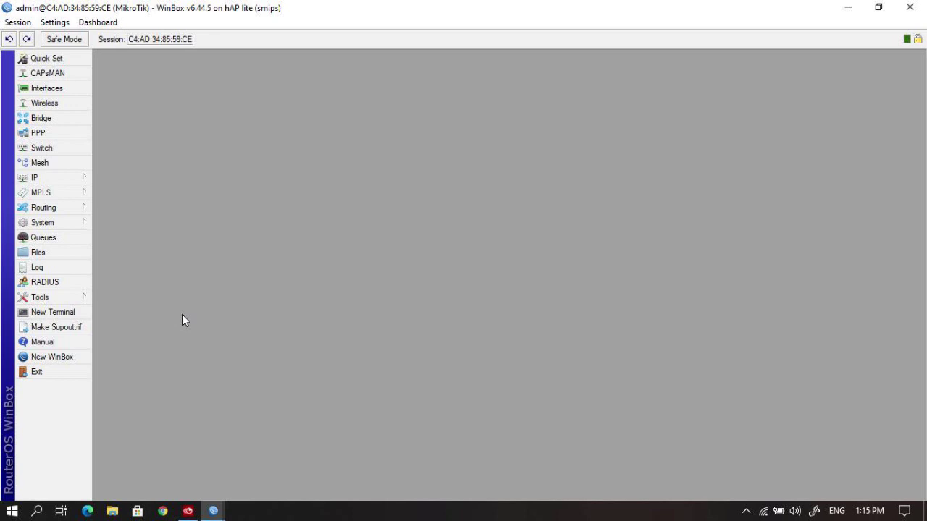
# Step: Open the router's file list, switch to File Explorer and select everything in the File back up folder under Pictures
pyautogui.click(46, 254)
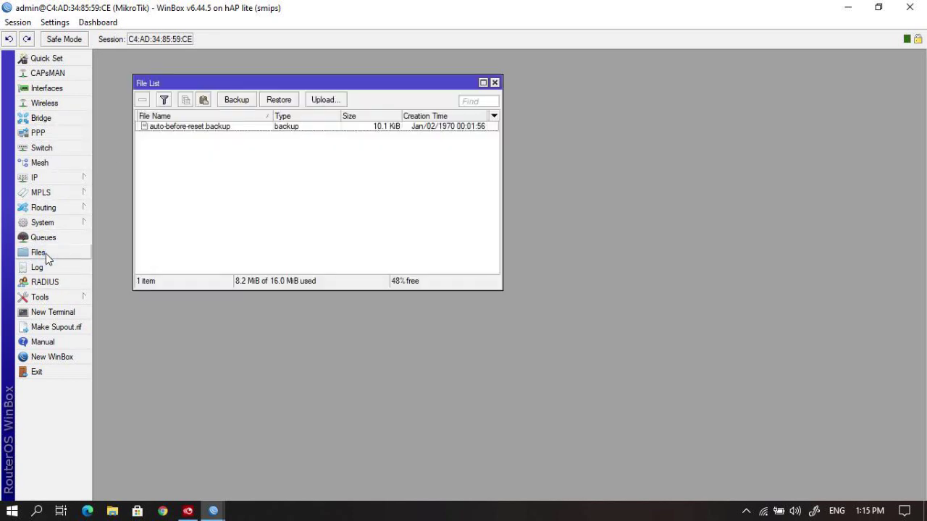
pyautogui.moveTo(250, 83); pyautogui.dragTo(337, 118)
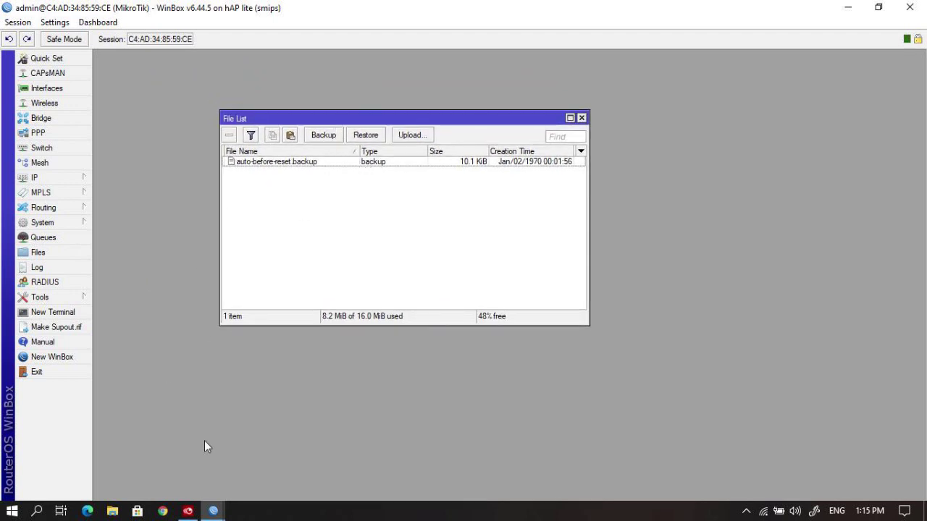
pyautogui.click(122, 511)
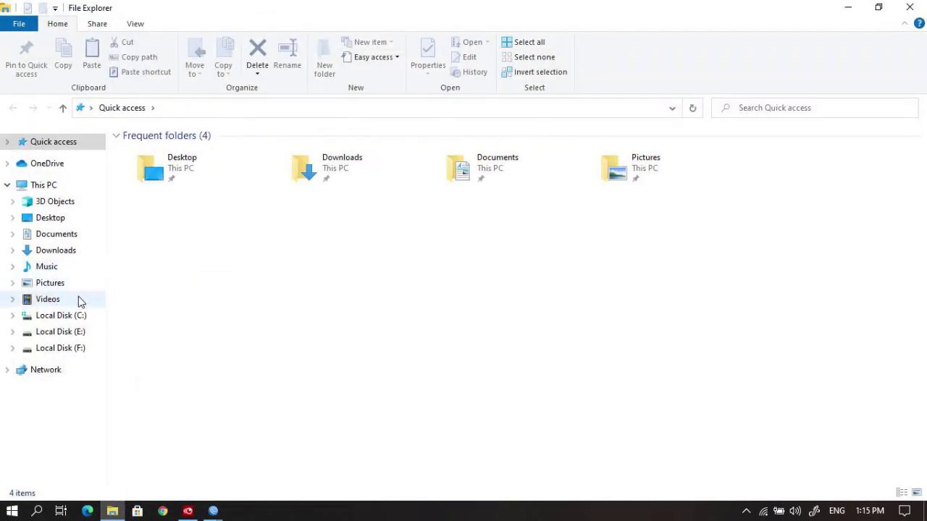
pyautogui.click(72, 287)
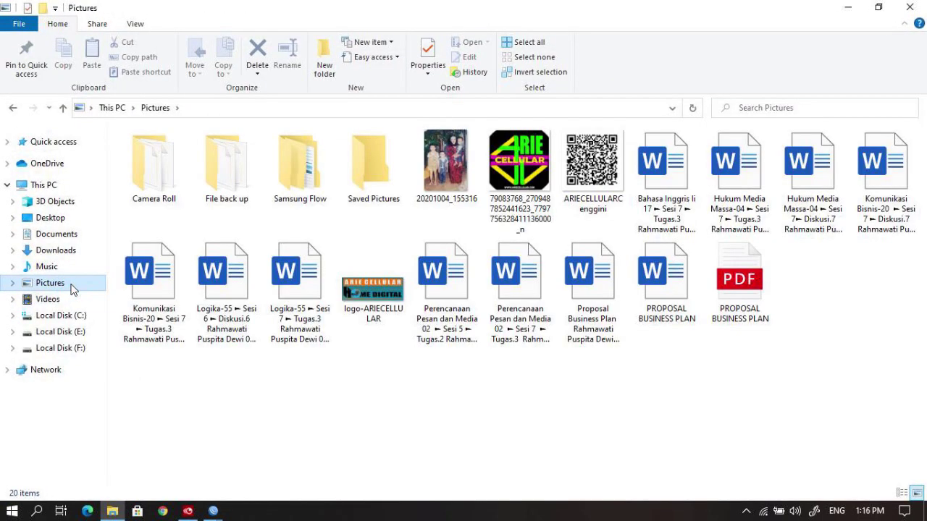
pyautogui.doubleClick(244, 201)
pyautogui.moveTo(137, 351); pyautogui.dragTo(926, 142)
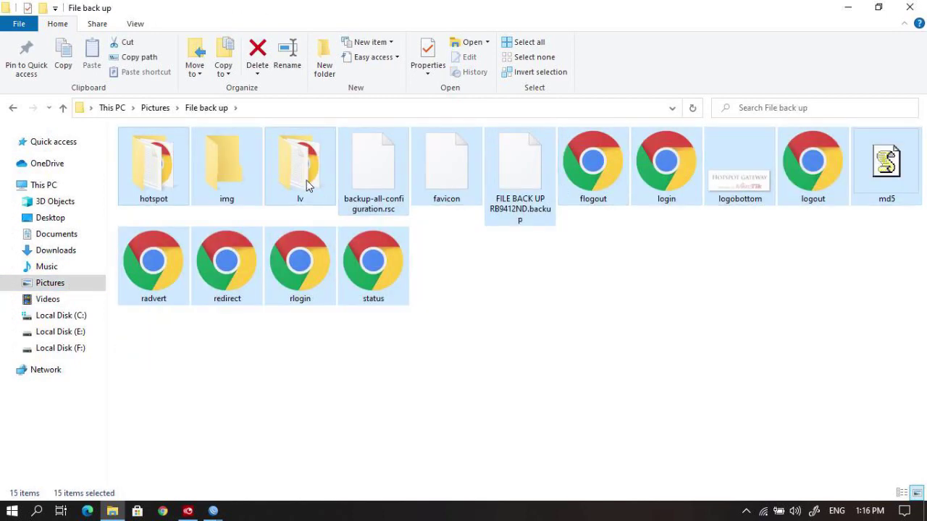
# Step: Shrink the File Explorer and WinBox windows and arrange them so the backup folder and the router's file list are both accessible
pyautogui.click(878, 7)
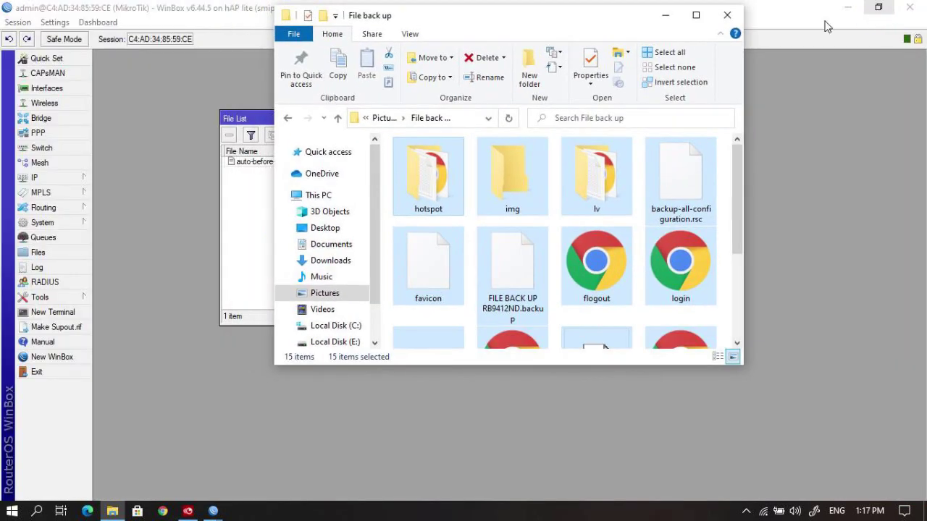
pyautogui.moveTo(526, 29); pyautogui.dragTo(691, 112)
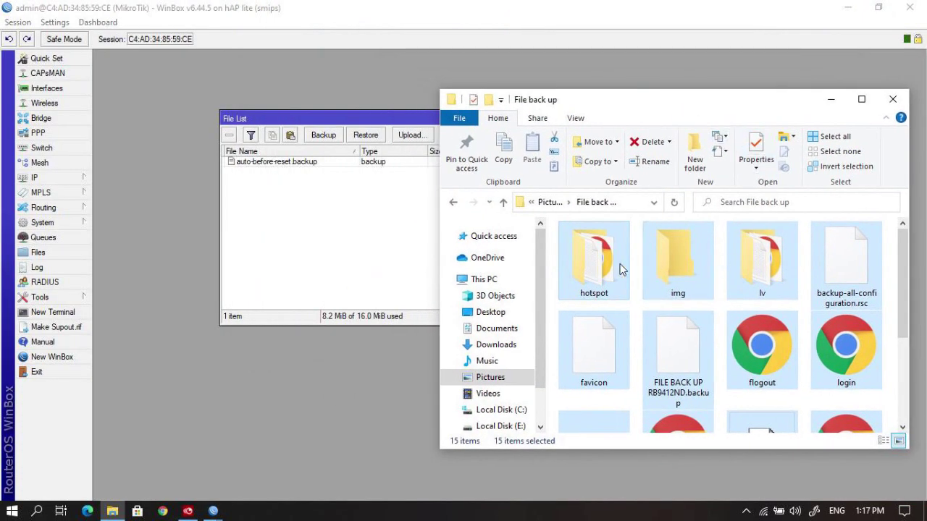
pyautogui.moveTo(394, 124); pyautogui.dragTo(332, 124)
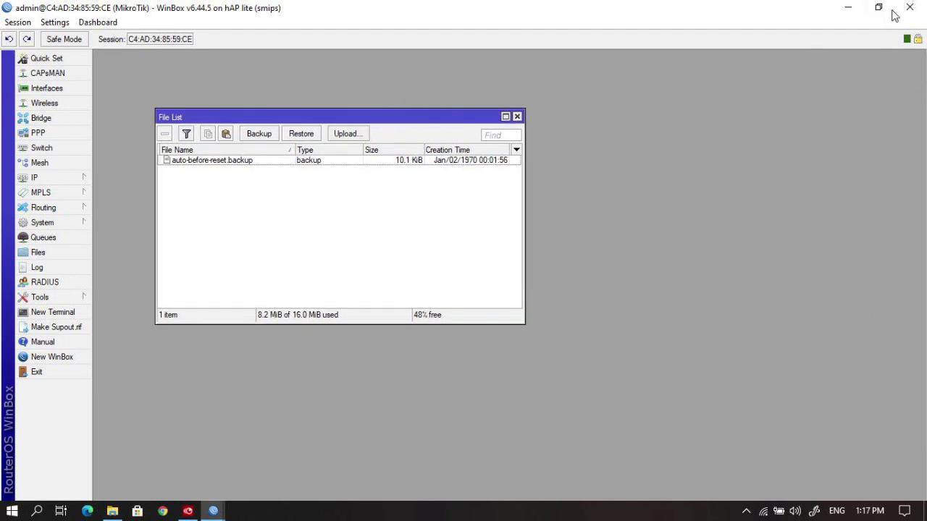
pyautogui.click(888, 9)
pyautogui.moveTo(392, 124); pyautogui.dragTo(349, 124)
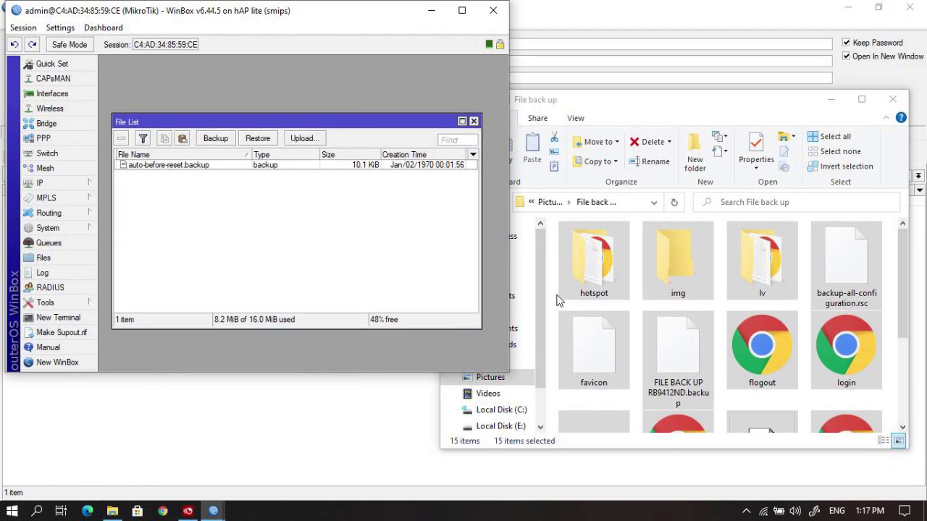
# Step: Upload all items of the File back up folder to the router's file list and close File Explorer
pyautogui.click(585, 267)
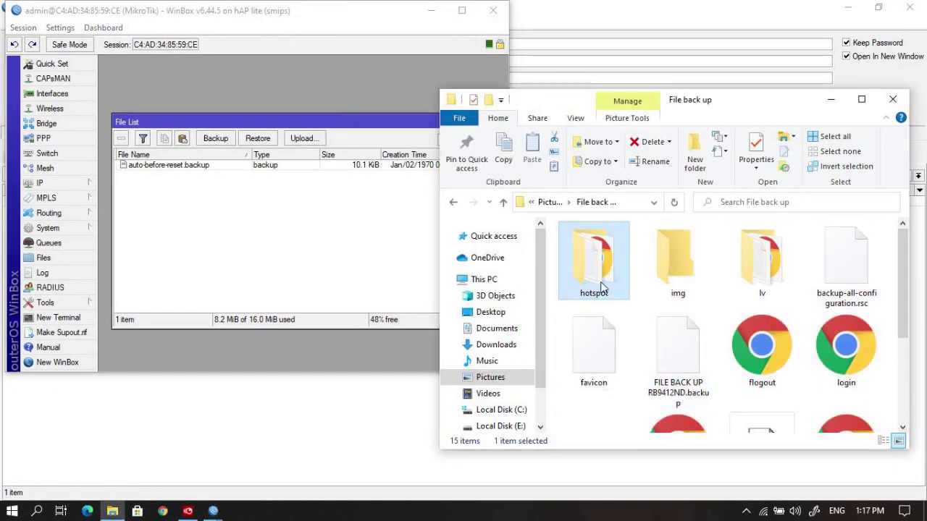
pyautogui.hotkey('ctrl', 'a')
pyautogui.moveTo(295, 247); pyautogui.dragTo(257, 192)
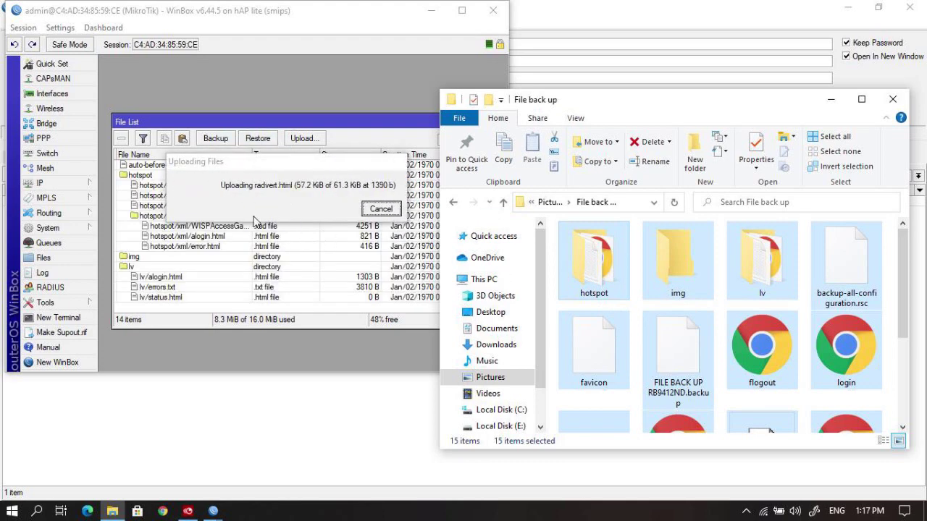
pyautogui.click(891, 99)
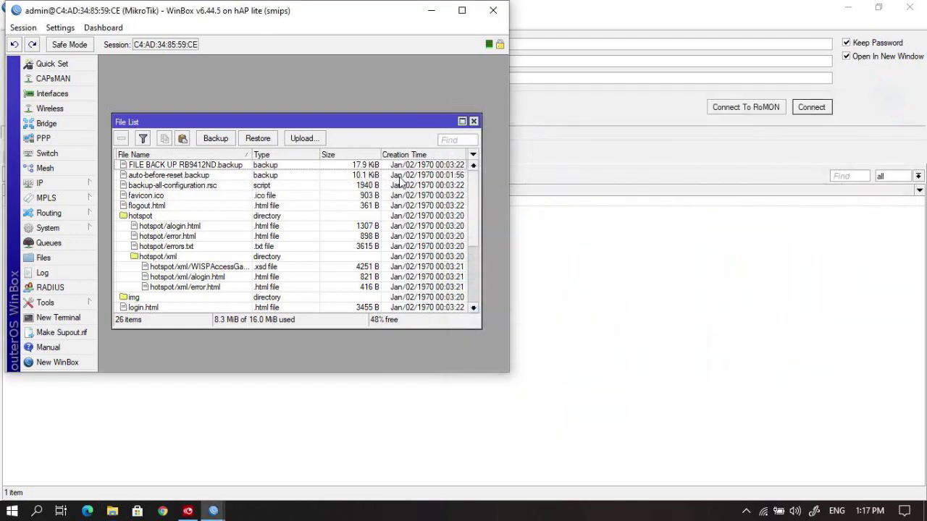
# Step: Maximize WinBox and restore the router configuration from FILE BACK UP RB9412ND.backup without a password
pyautogui.click(462, 10)
pyautogui.moveTo(471, 217)
pyautogui.mouseDown()
pyautogui.moveTo(472, 310)
pyautogui.moveTo(468, 208)
pyautogui.mouseUp()
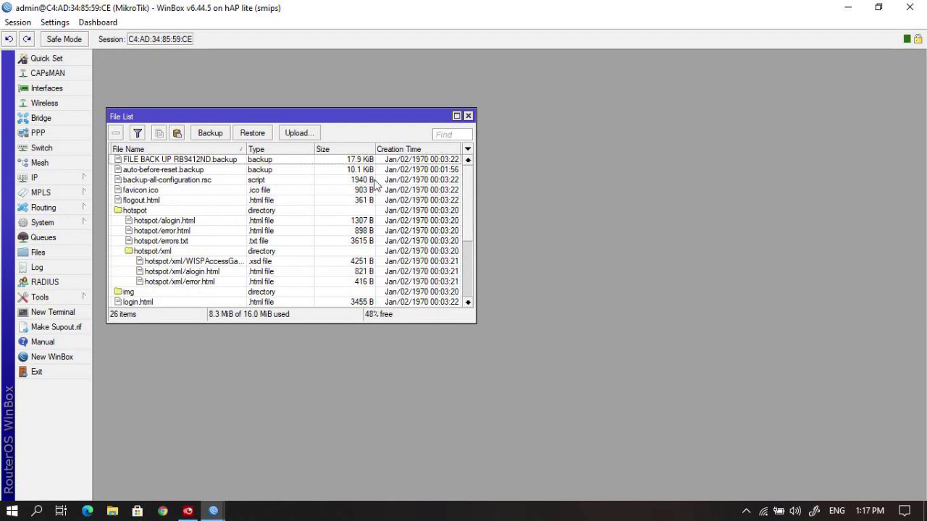
pyautogui.moveTo(263, 117); pyautogui.dragTo(384, 123)
pyautogui.click(304, 167)
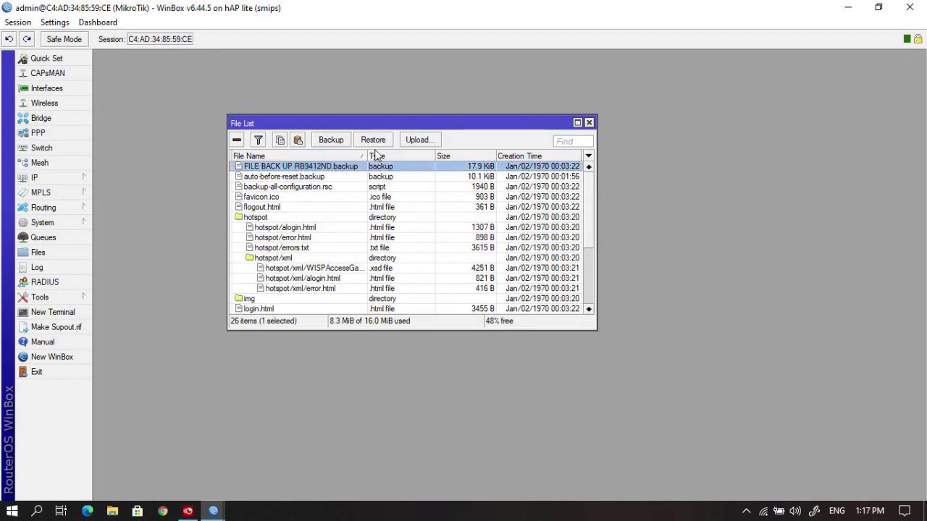
pyautogui.doubleClick(333, 167)
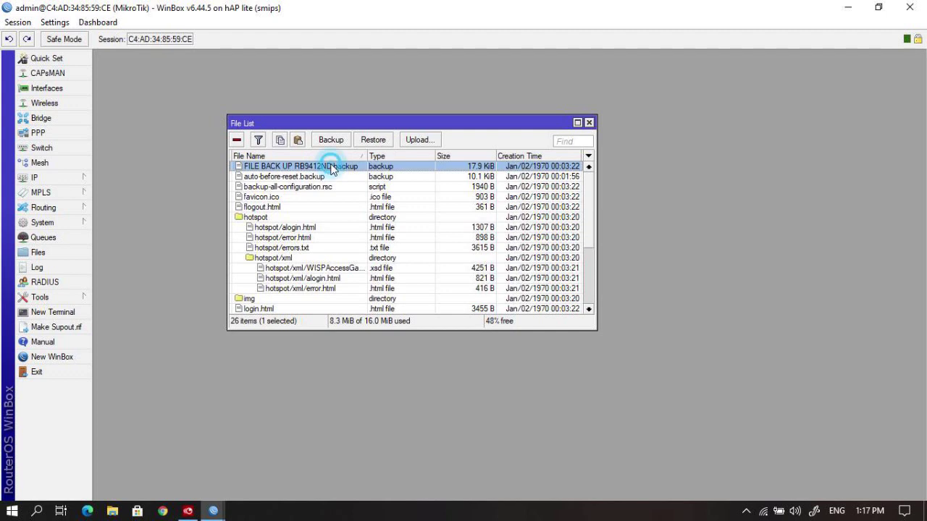
pyautogui.moveTo(382, 239); pyautogui.dragTo(417, 205)
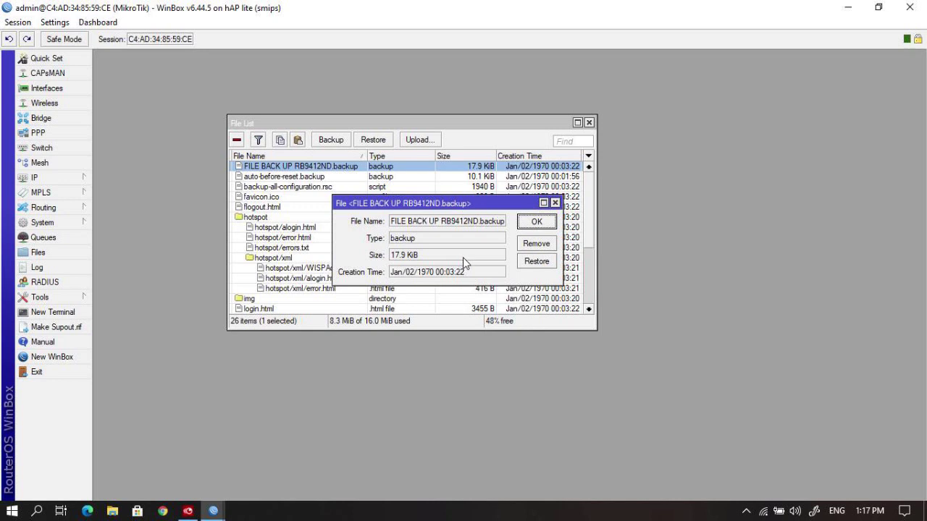
pyautogui.click(542, 266)
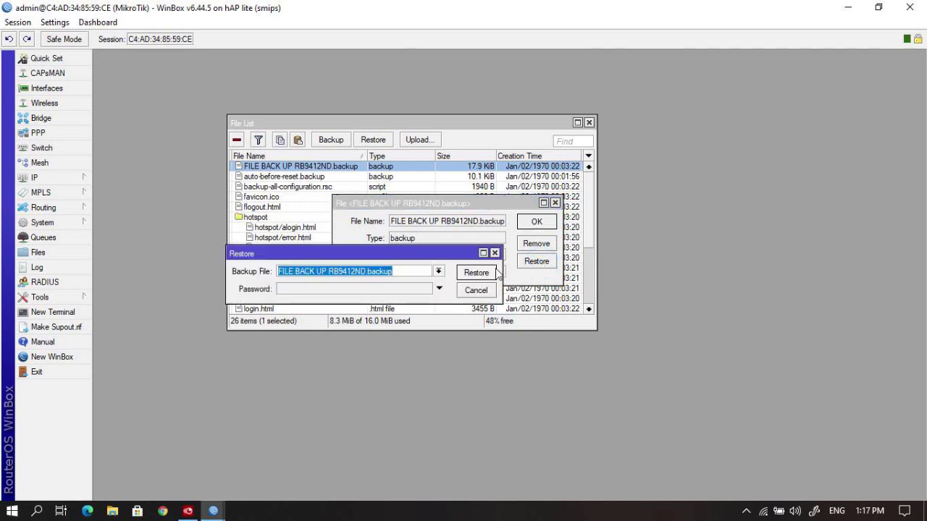
pyautogui.click(466, 276)
pyautogui.click(483, 270)
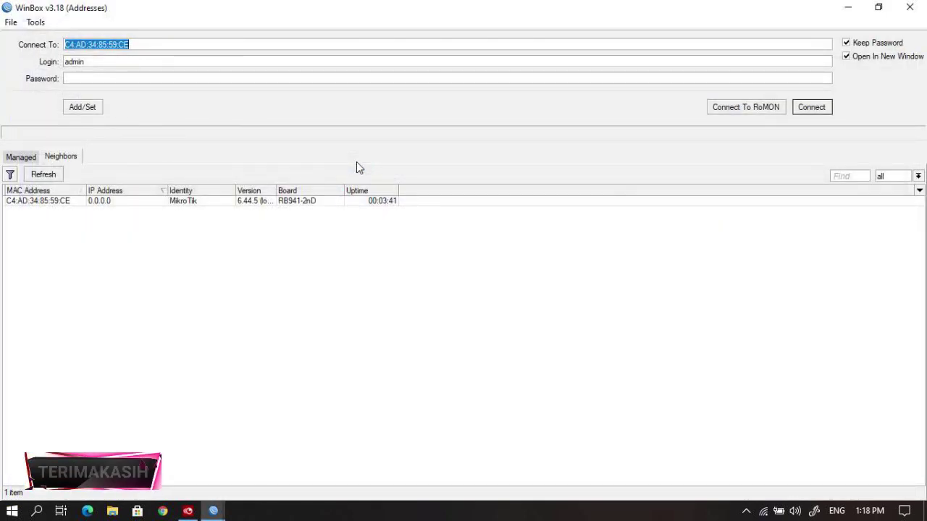
pyautogui.click(913, 8)
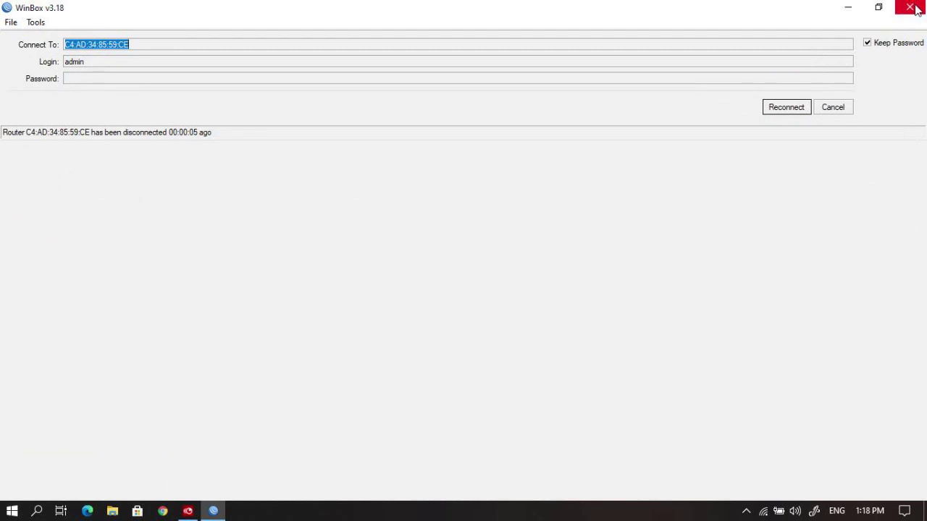
pyautogui.click(826, 110)
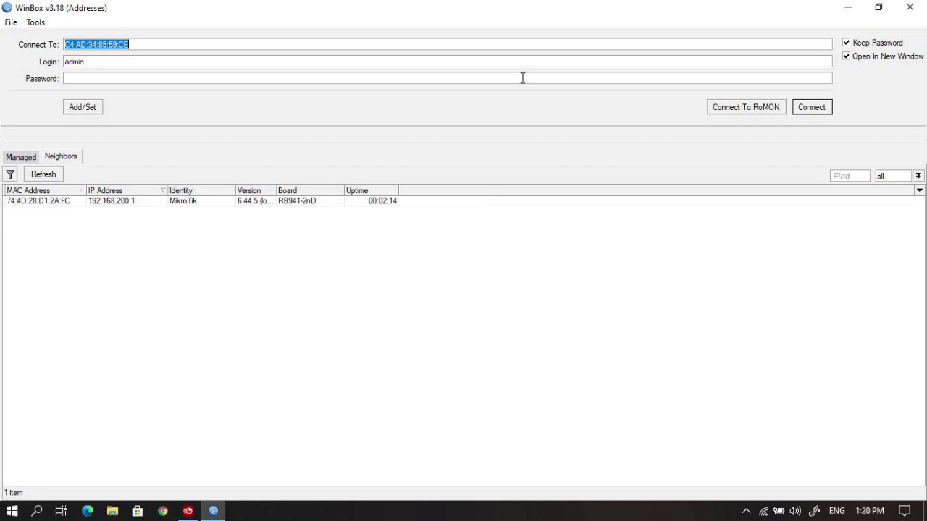
pyautogui.click(132, 204)
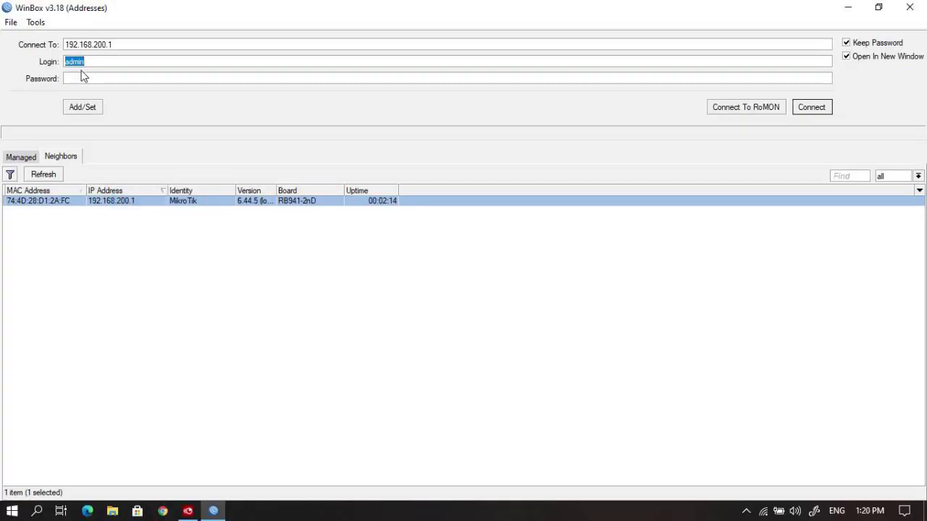
pyautogui.click(83, 76)
pyautogui.click(87, 59)
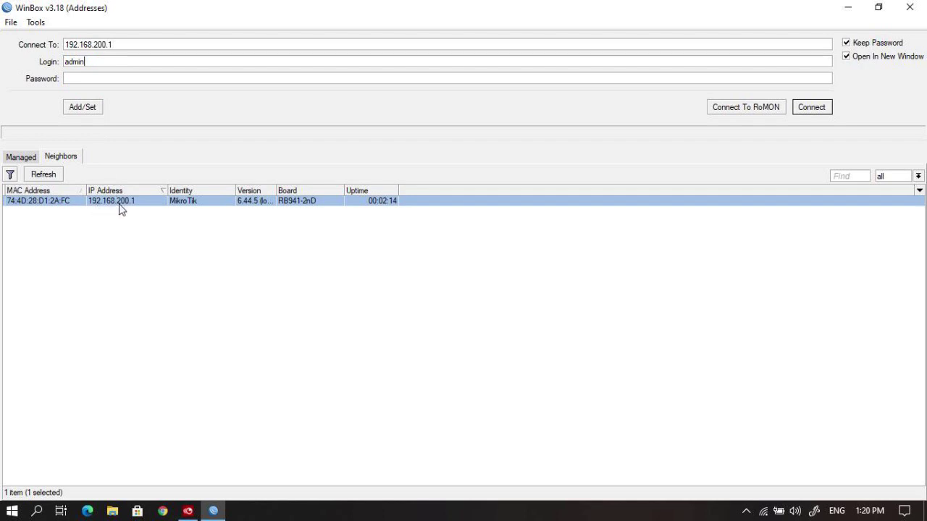
pyautogui.click(811, 107)
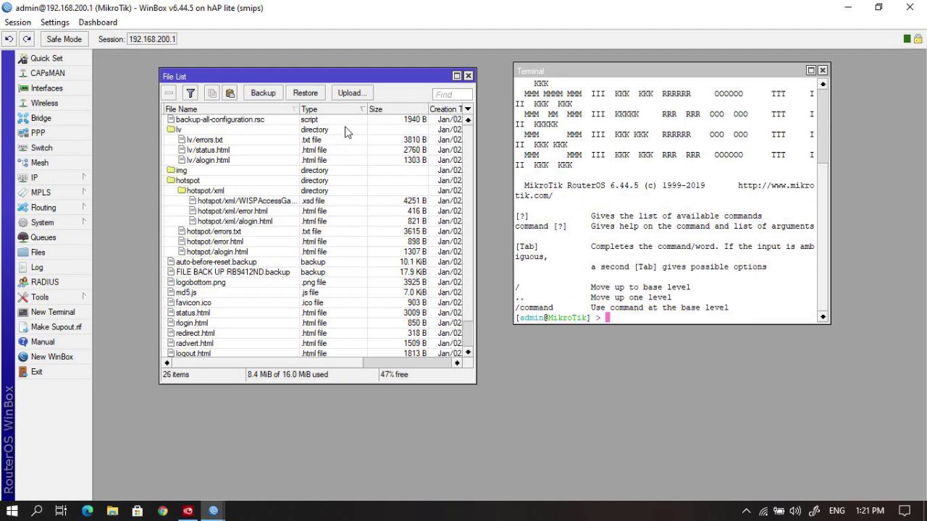
# Step: Check the restored addresses for bridge1 and ether4 in the IP address list and close it
pyautogui.click(85, 179)
pyautogui.click(109, 179)
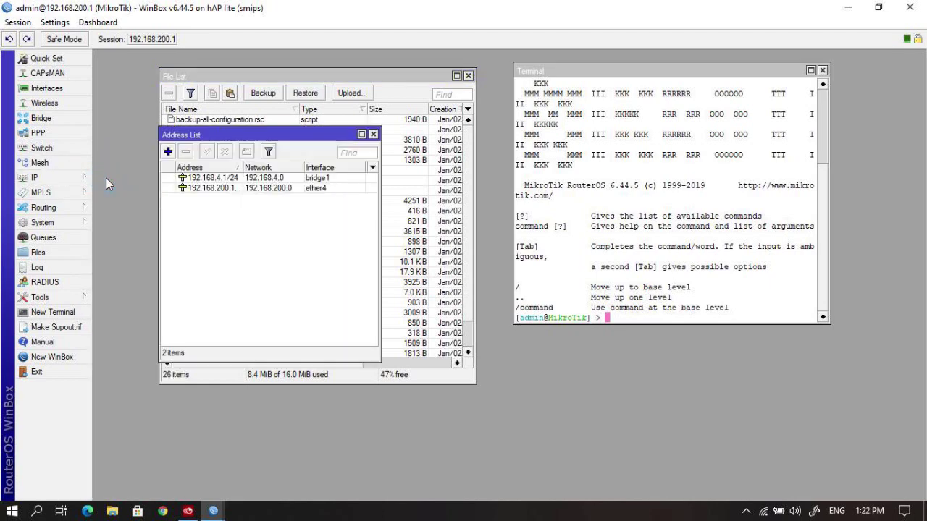
pyautogui.click(219, 179)
pyautogui.click(215, 187)
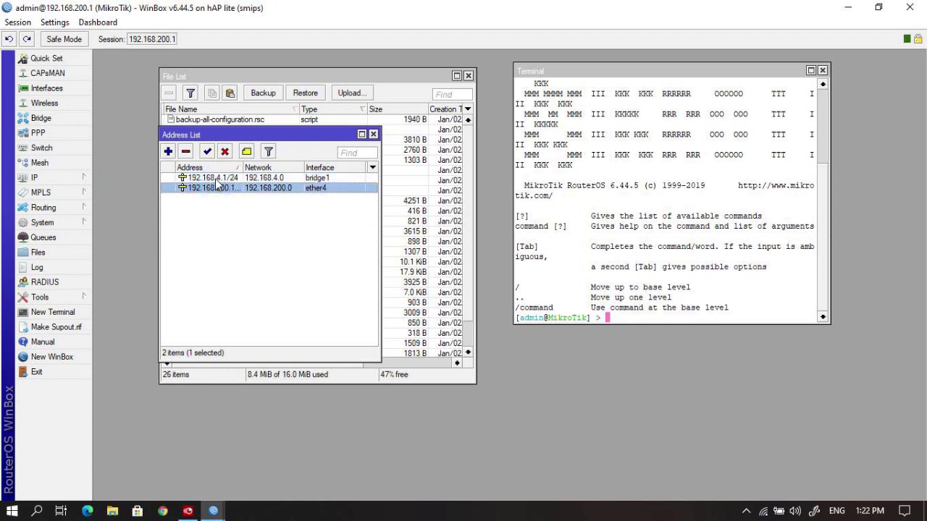
pyautogui.click(216, 178)
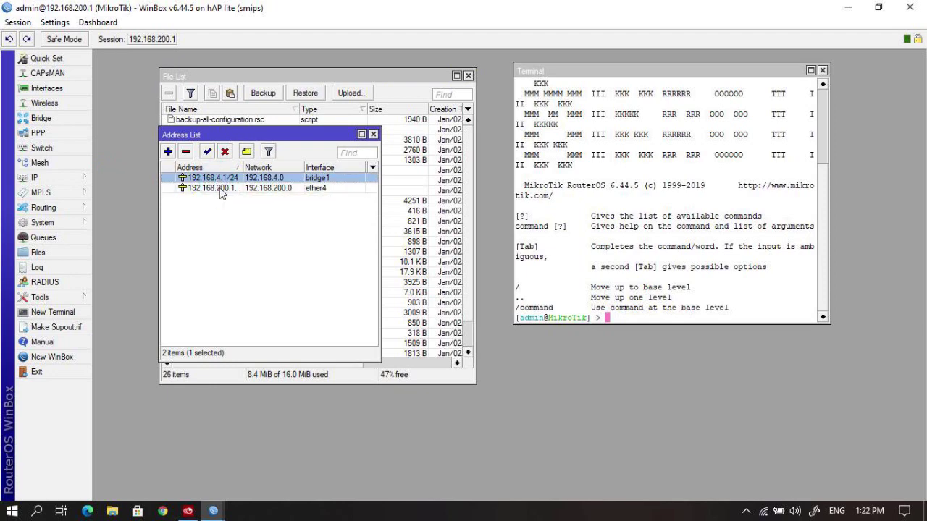
pyautogui.click(215, 187)
pyautogui.click(373, 135)
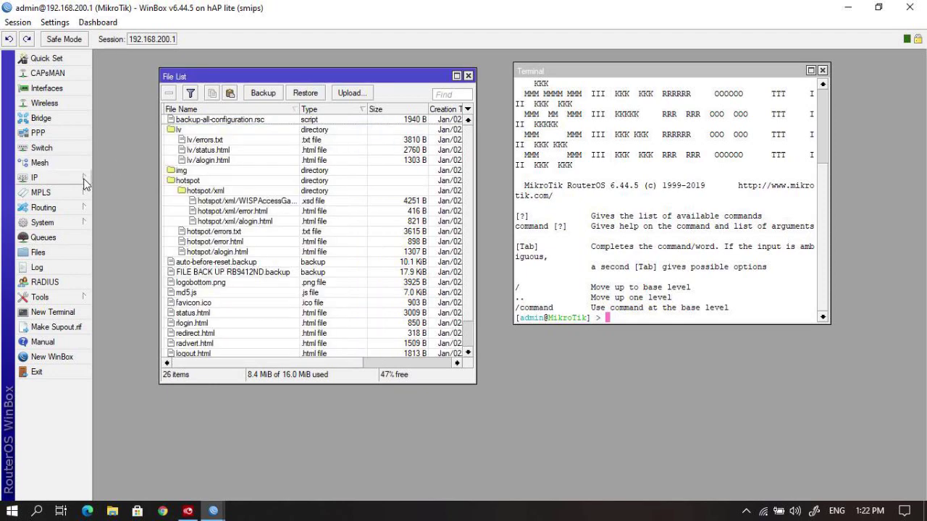
# Step: Look over the router's interface lists and Ethernet interfaces, and close the interface window
pyautogui.click(68, 90)
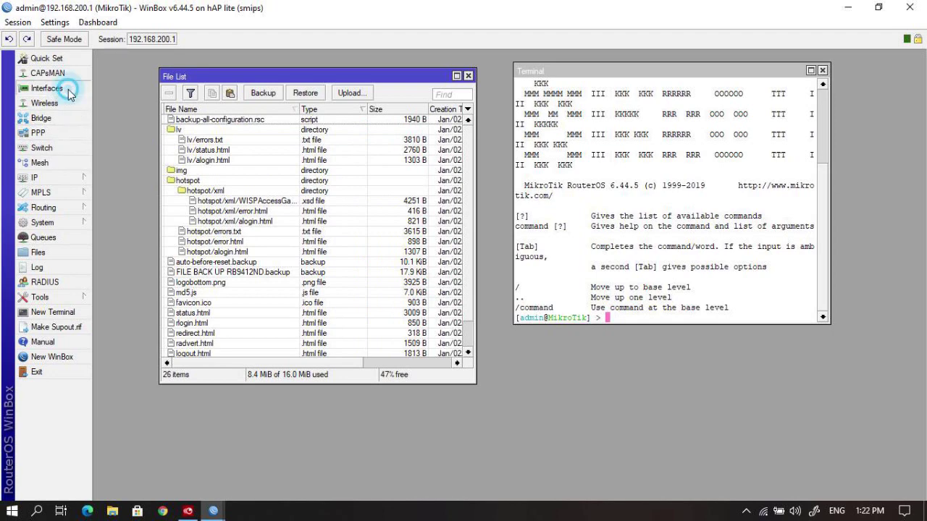
pyautogui.click(158, 139)
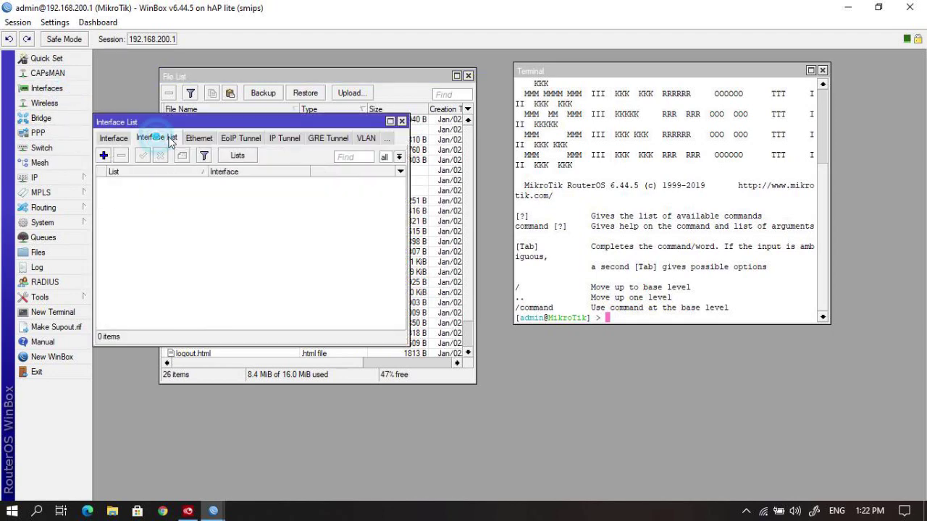
pyautogui.click(190, 139)
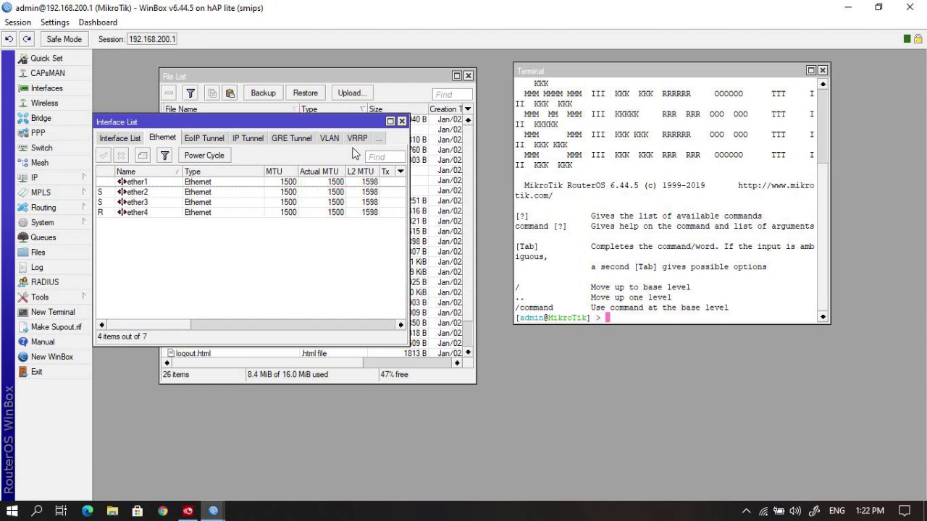
pyautogui.click(401, 121)
# Step: Check the restored hotspot server, its server profiles, users and user profiles
pyautogui.click(62, 178)
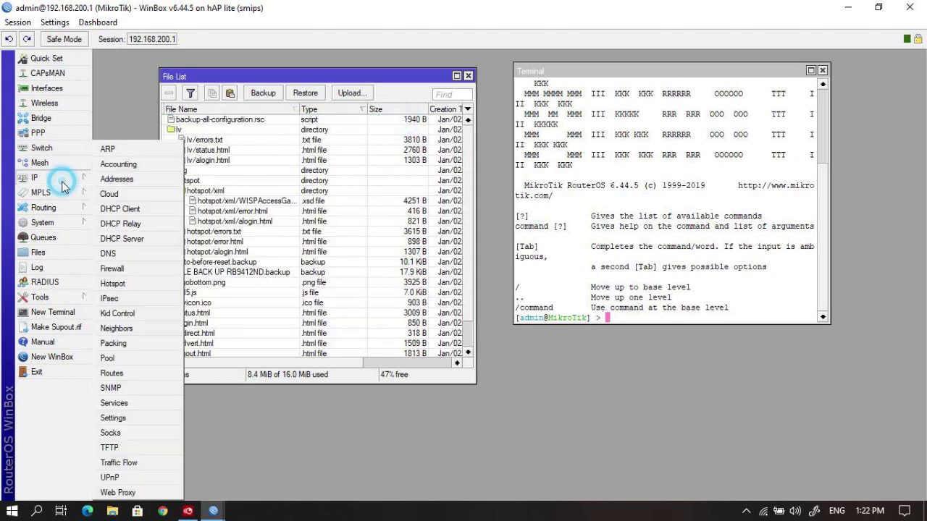
pyautogui.click(143, 286)
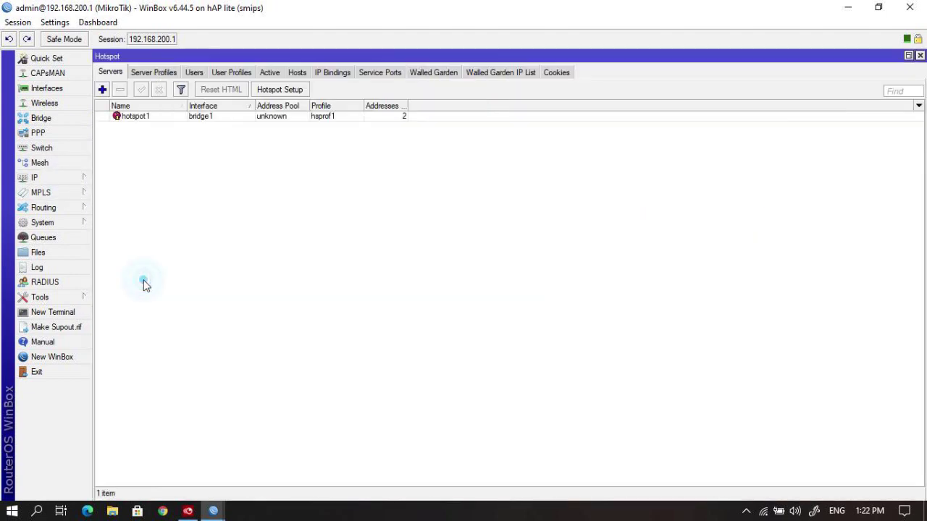
pyautogui.click(137, 119)
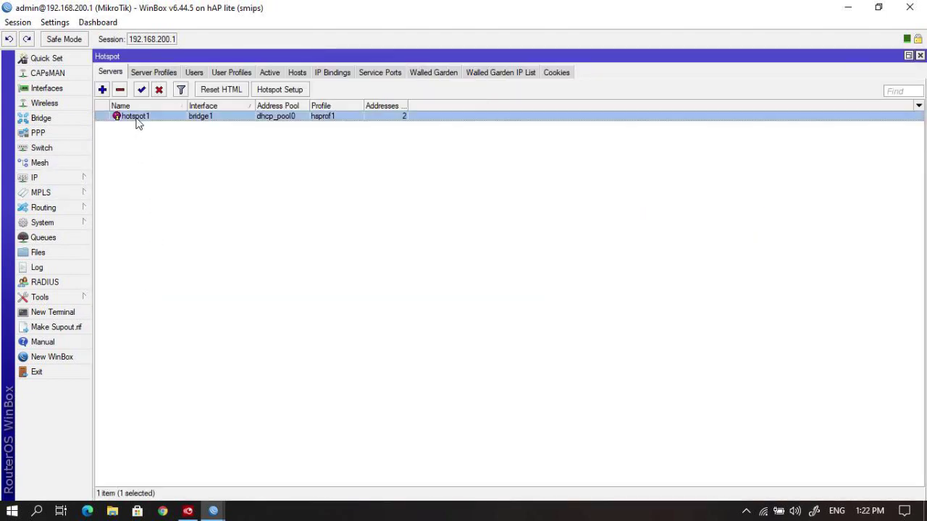
pyautogui.click(153, 72)
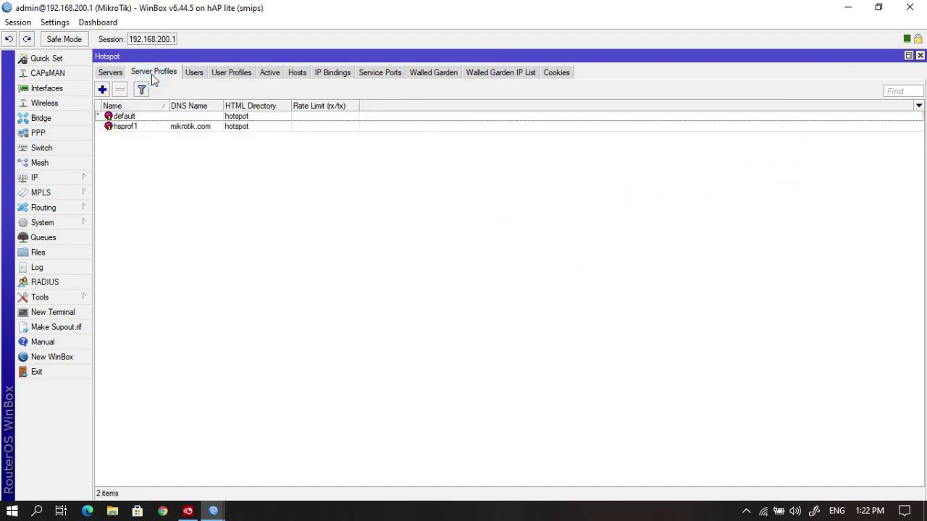
pyautogui.click(193, 75)
pyautogui.click(219, 75)
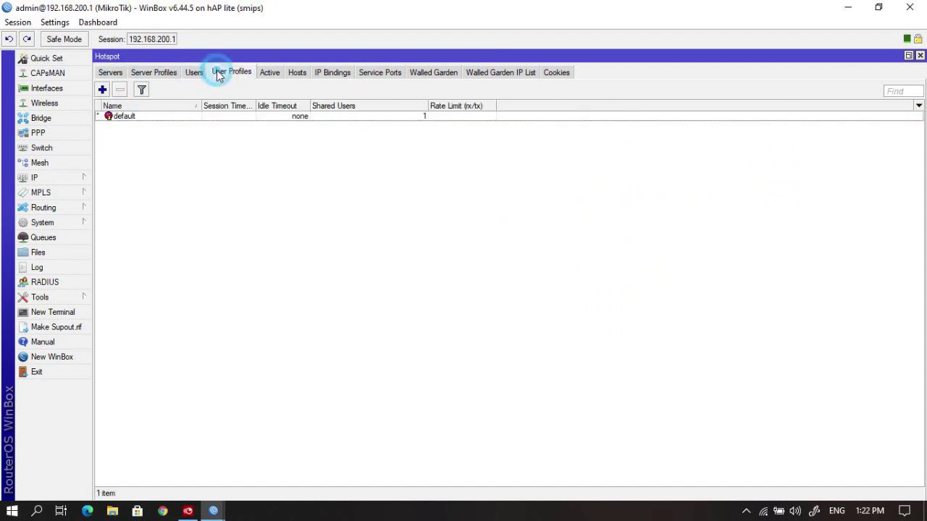
# Step: Recheck the hotspot server profiles and servers, and shrink the Hotspot window and move it off the file list
pyautogui.click(151, 73)
pyautogui.click(112, 72)
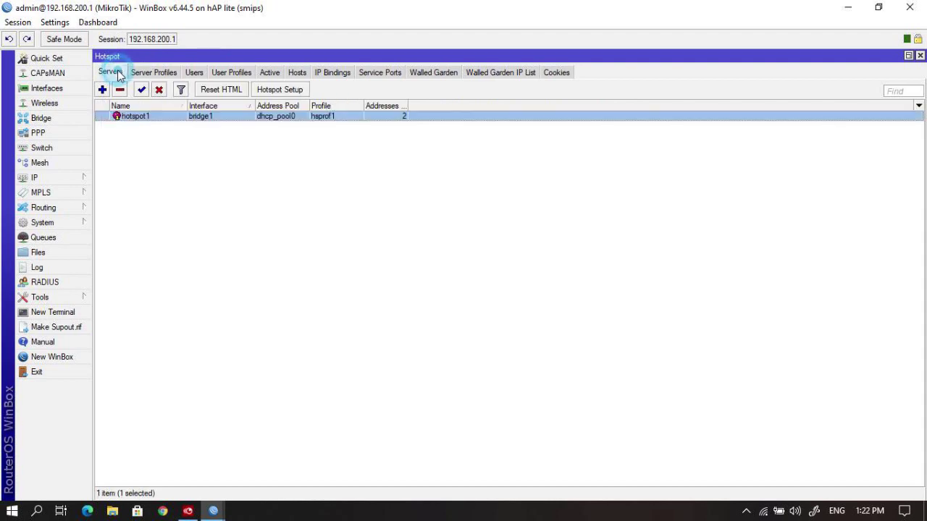
pyautogui.click(907, 55)
pyautogui.moveTo(149, 79); pyautogui.dragTo(358, 226)
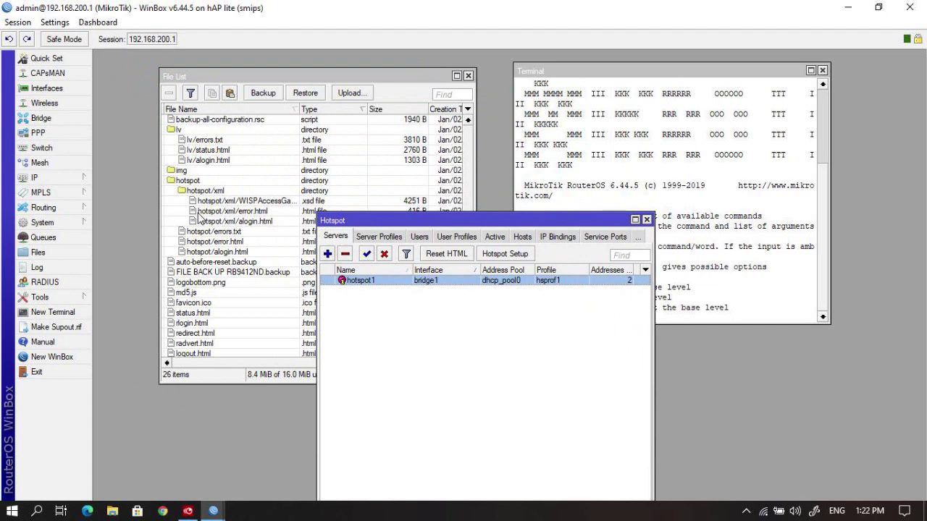
# Step: Look over the router's file list, highlighting FILE BACK UP RB9412ND.backup and the backup-all-configuration.rsc script
pyautogui.click(231, 271)
pyautogui.scroll(-1, 232, 272)
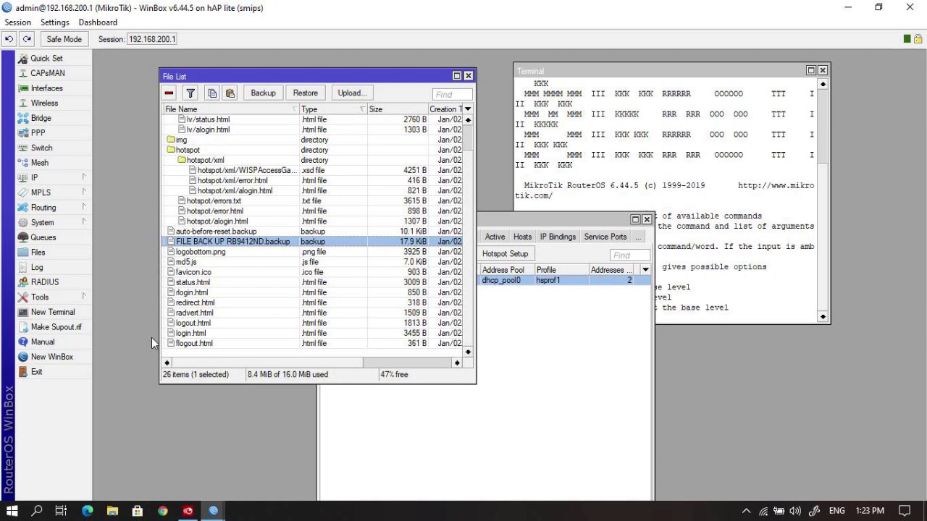
pyautogui.scroll(2, 264, 301)
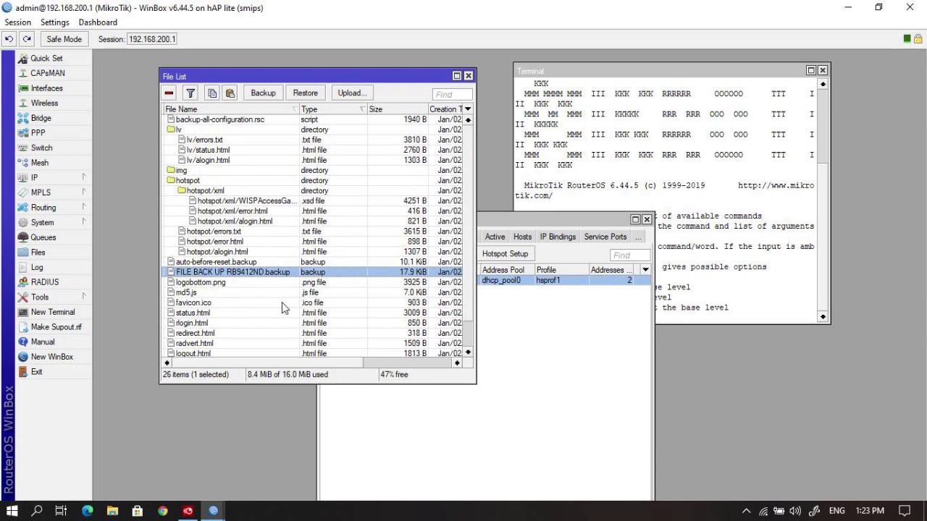
pyautogui.click(197, 120)
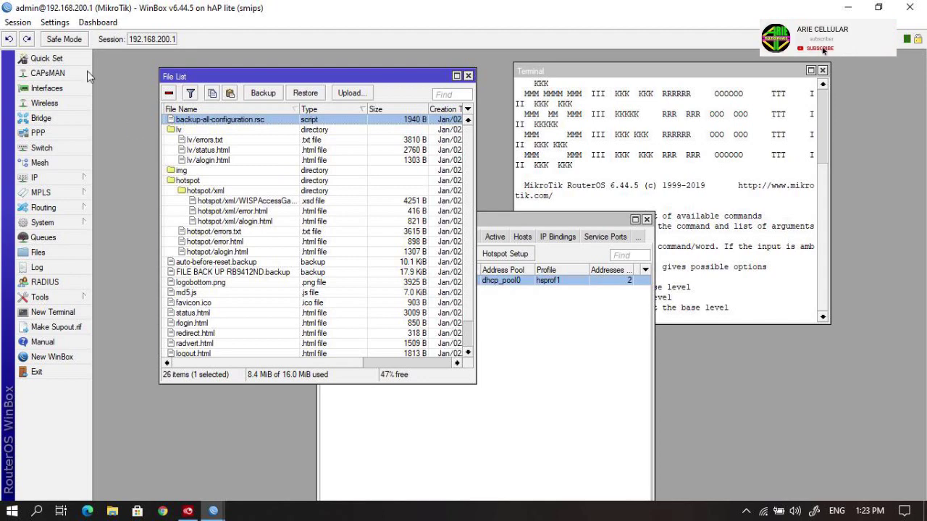
# Step: Reset the router's configuration with the No Default Configuration option and confirm the reset
pyautogui.click(55, 22)
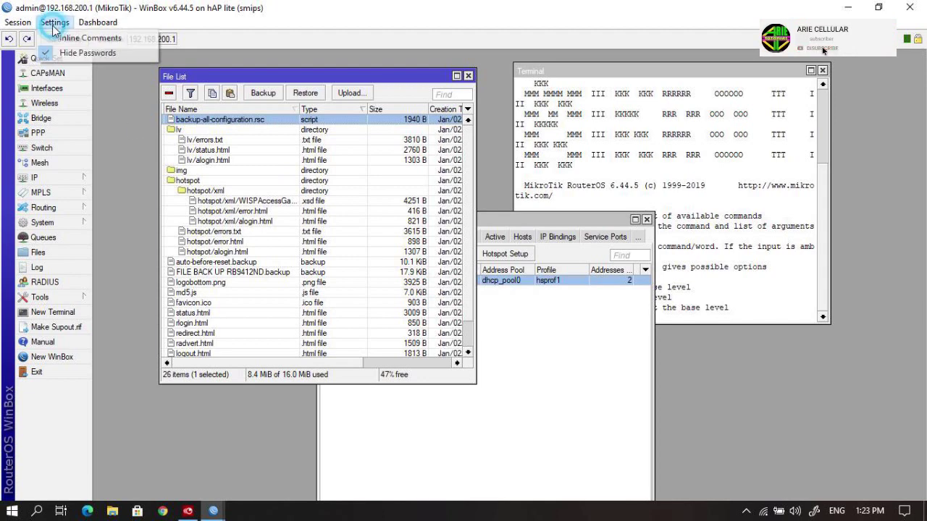
pyautogui.click(68, 226)
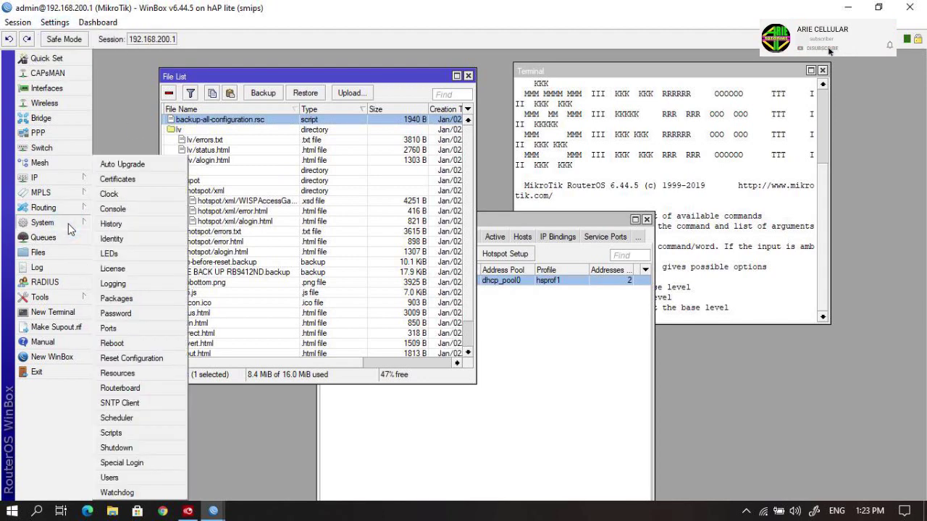
pyautogui.click(145, 359)
pyautogui.click(269, 280)
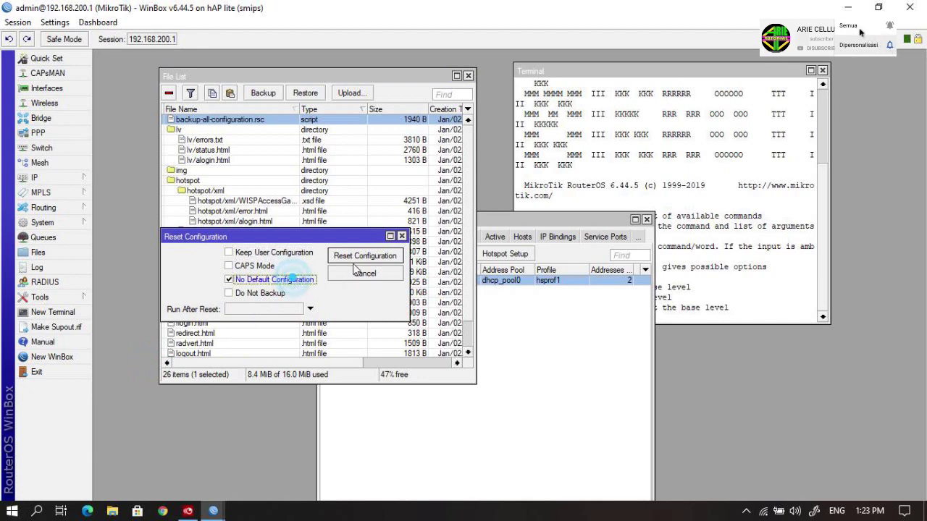
pyautogui.click(357, 257)
pyautogui.click(492, 270)
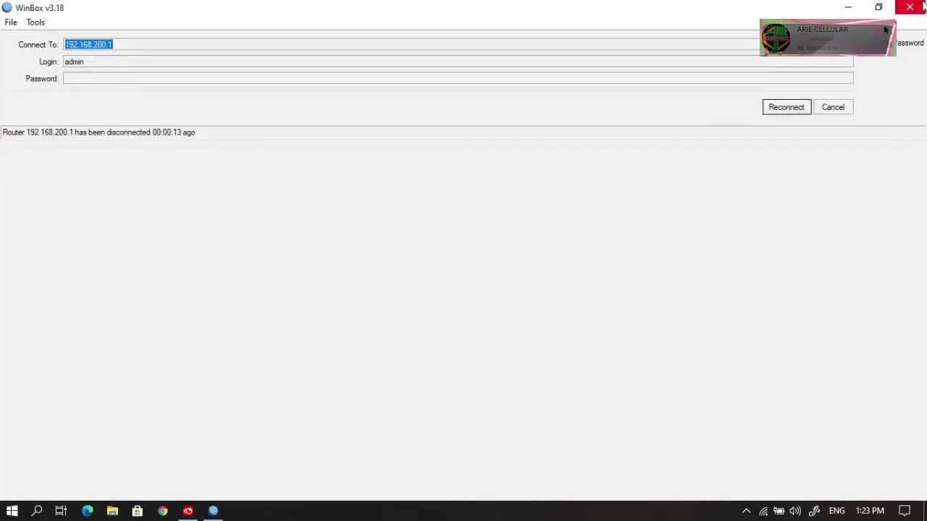
# Step: Close the disconnected session, reopen WinBox, and connect to the RB941-2nD neighbor by its MAC address as admin with a blank password
pyautogui.click(909, 7)
pyautogui.doubleClick(189, 160)
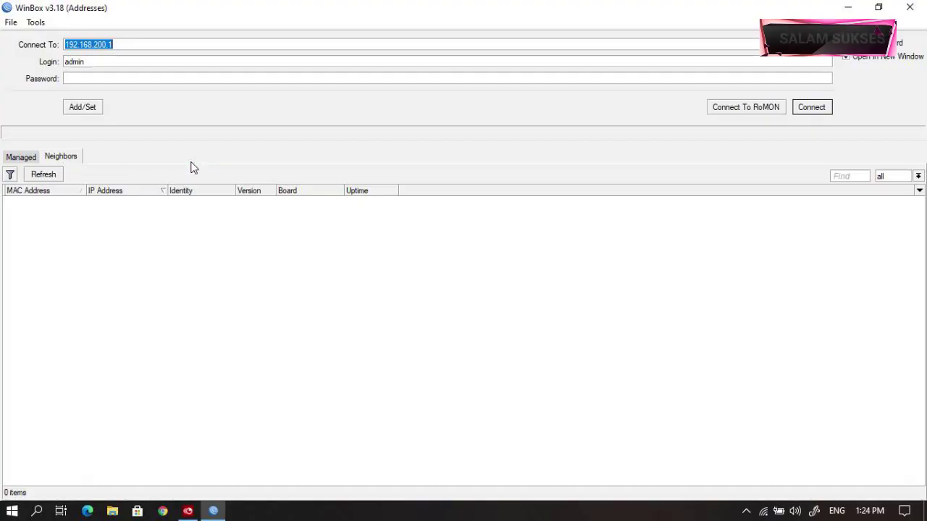
pyautogui.click(20, 157)
pyautogui.click(56, 159)
pyautogui.click(27, 157)
pyautogui.click(58, 156)
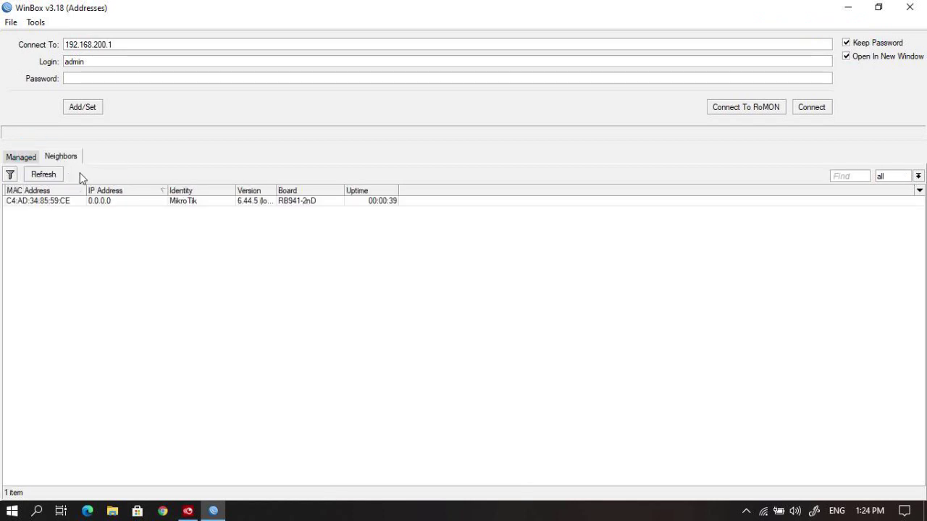
pyautogui.click(109, 203)
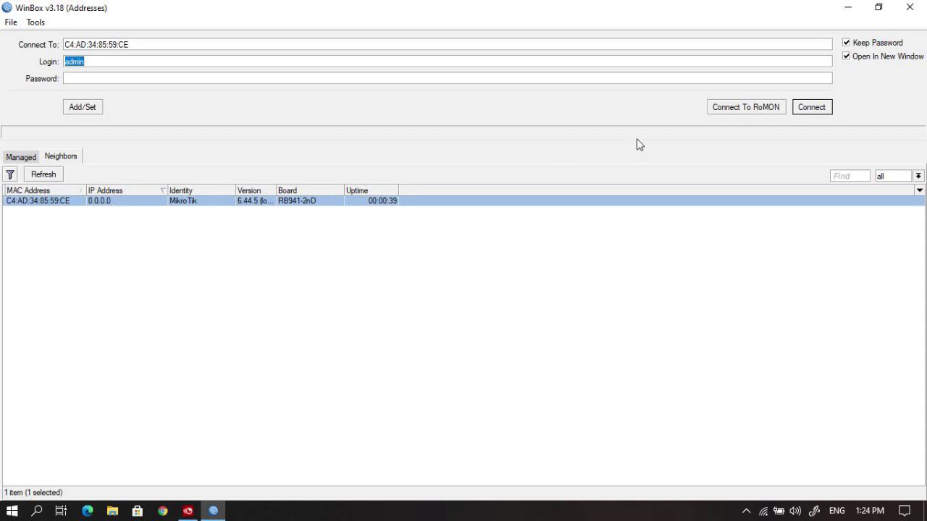
pyautogui.click(819, 110)
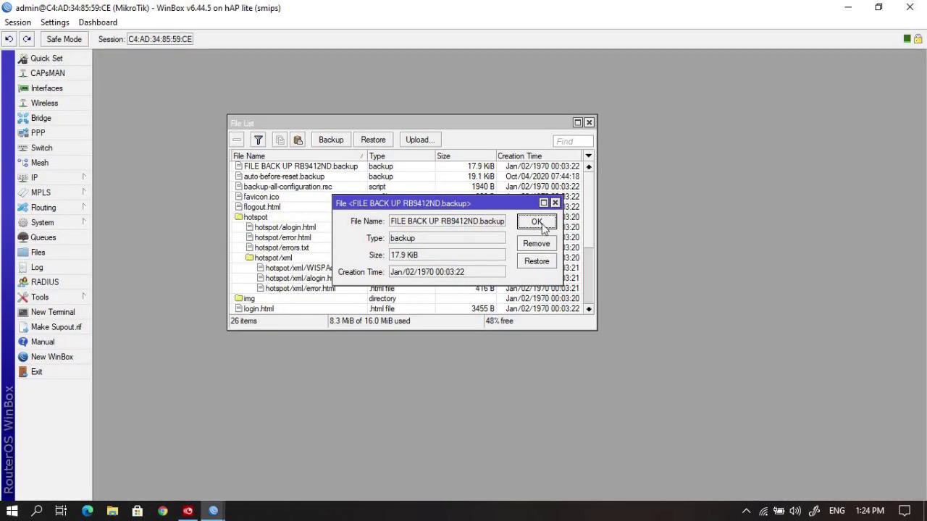
# Step: Close the backup file's details and look through the files stored on the reset router
pyautogui.click(555, 204)
pyautogui.click(286, 166)
pyautogui.click(283, 247)
pyautogui.scroll(-3, 584, 224)
pyautogui.scroll(3, 583, 188)
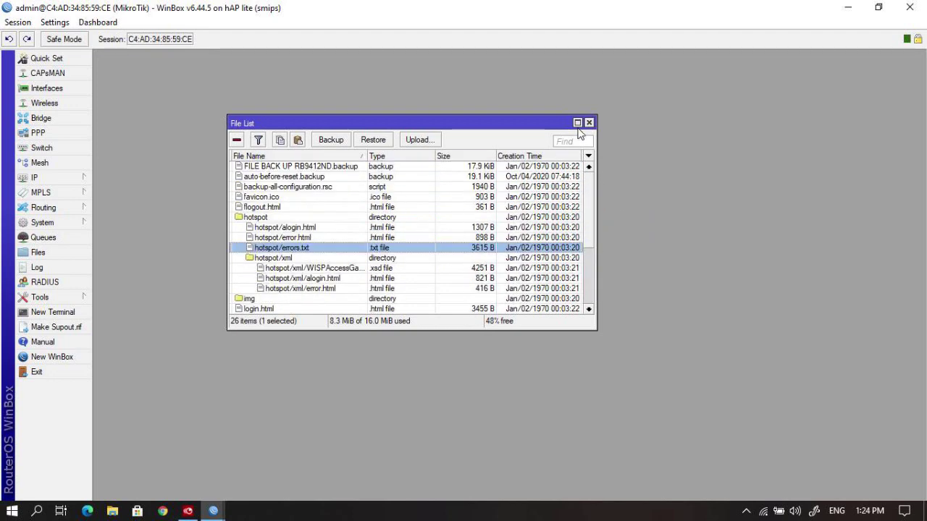
# Step: Check the reset router's IP address list and bridge list, closing each one
pyautogui.click(68, 180)
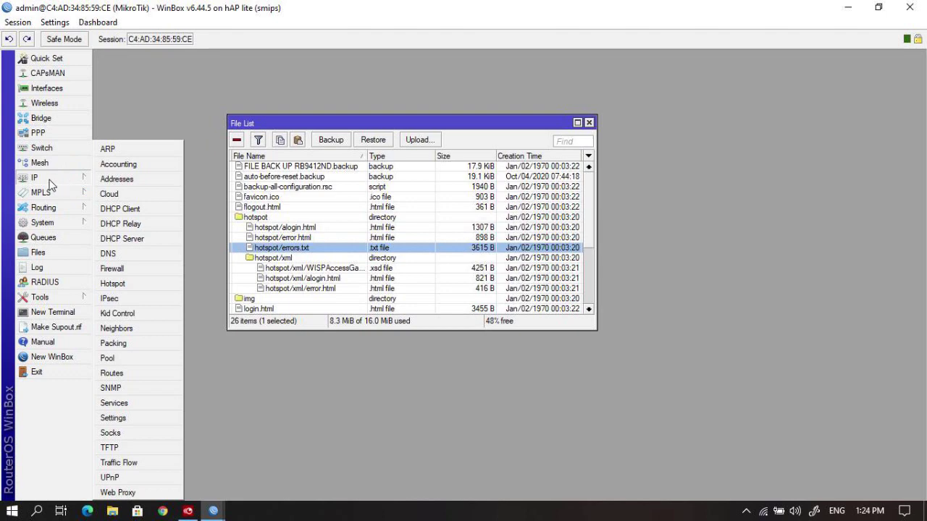
pyautogui.click(113, 181)
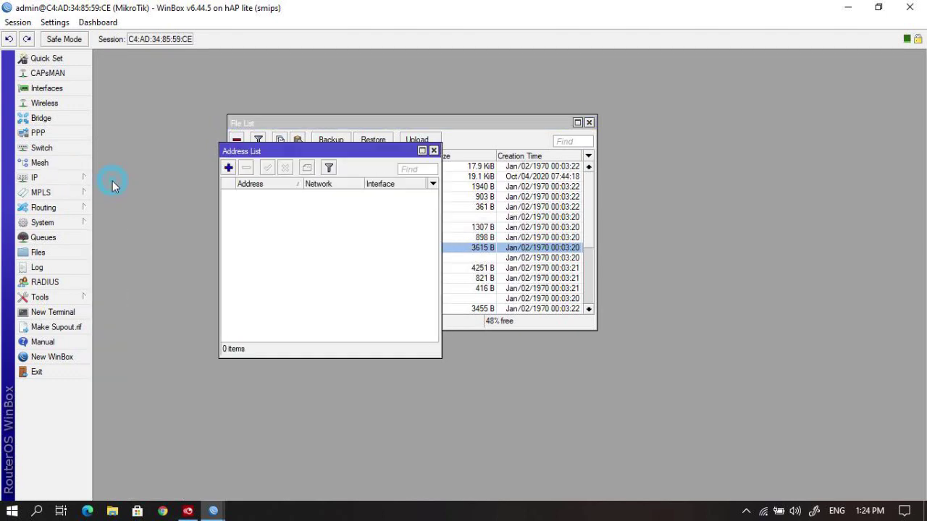
pyautogui.click(433, 150)
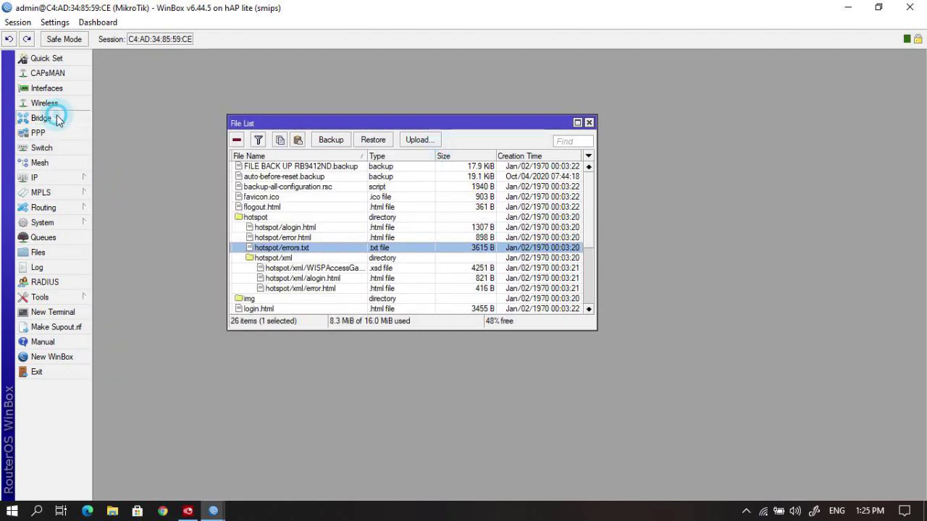
pyautogui.click(52, 118)
pyautogui.click(110, 160)
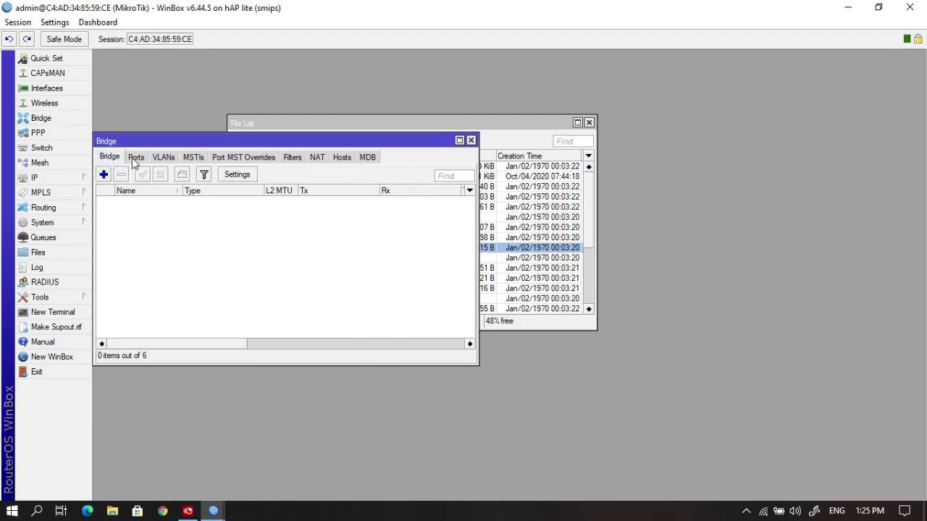
pyautogui.click(471, 141)
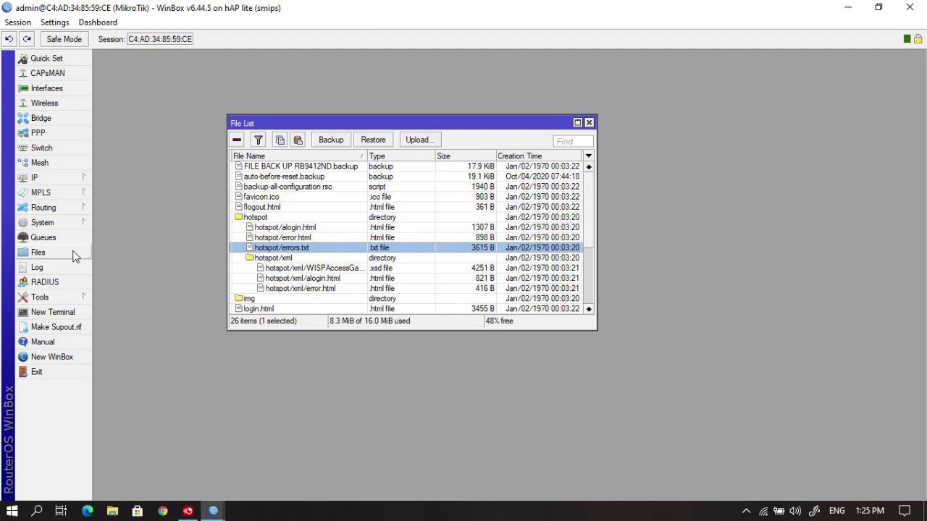
# Step: Check the reset router's interface list, highlighting wlan1, and close it
pyautogui.click(48, 89)
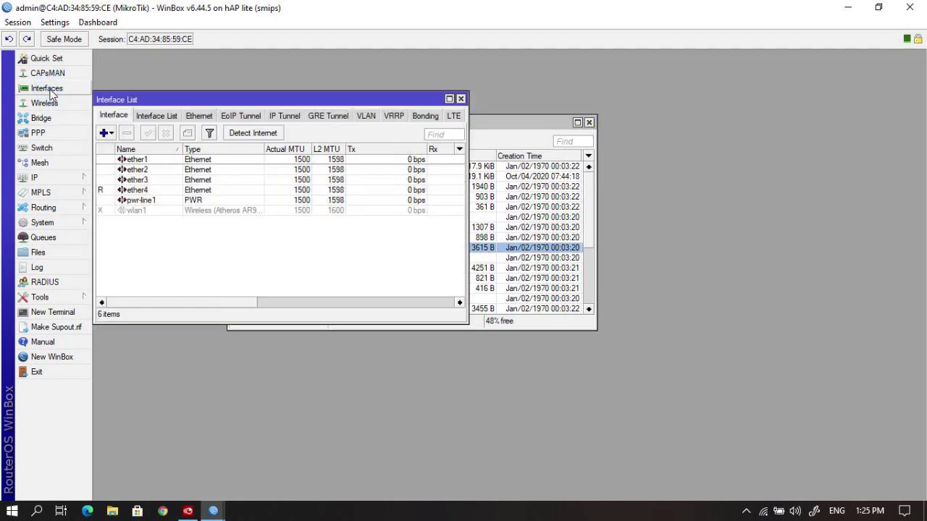
pyautogui.click(141, 210)
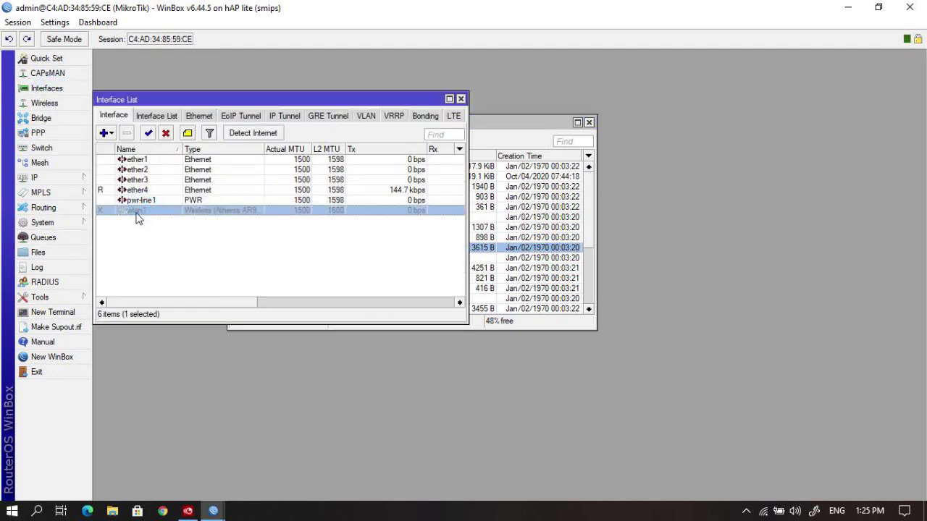
pyautogui.click(460, 98)
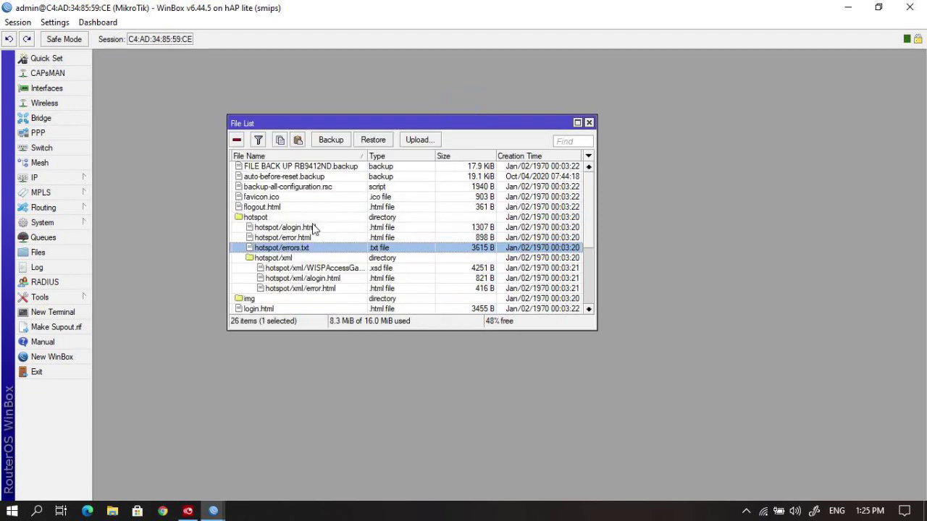
# Step: Look through the file list and select the backup-all-configuration.rsc script
pyautogui.click(384, 229)
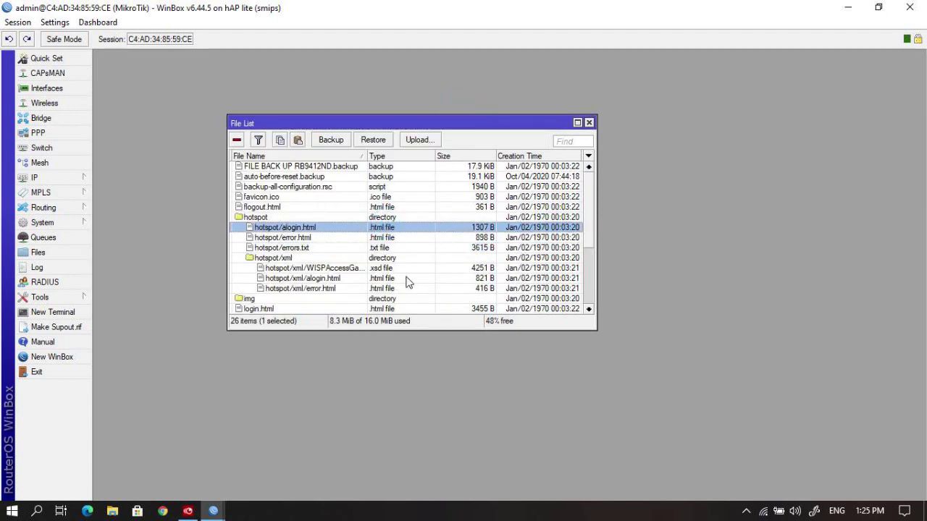
pyautogui.scroll(-4, 588, 231)
pyautogui.scroll(4, 592, 174)
pyautogui.click(378, 188)
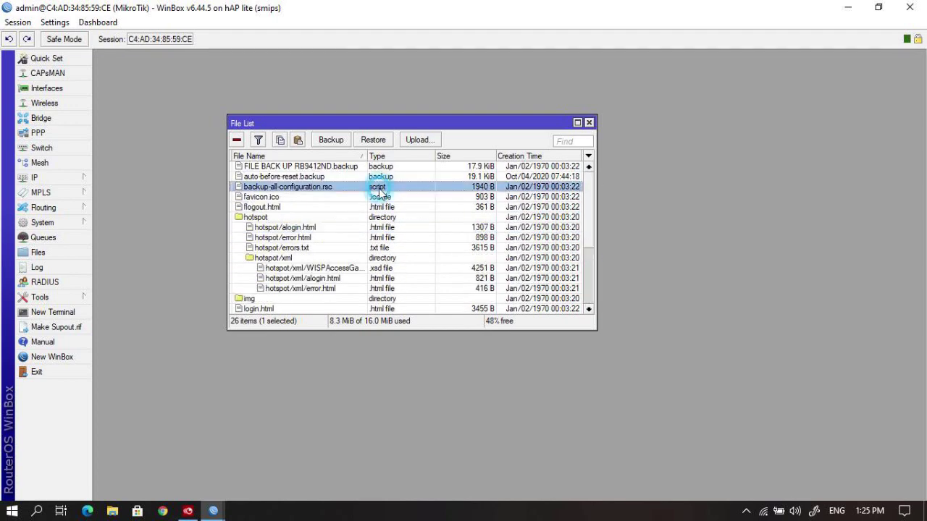
# Step: Switch to File Explorer, open the File back up folder in Pictures, and select backup-all-configuration.rsc
pyautogui.click(116, 511)
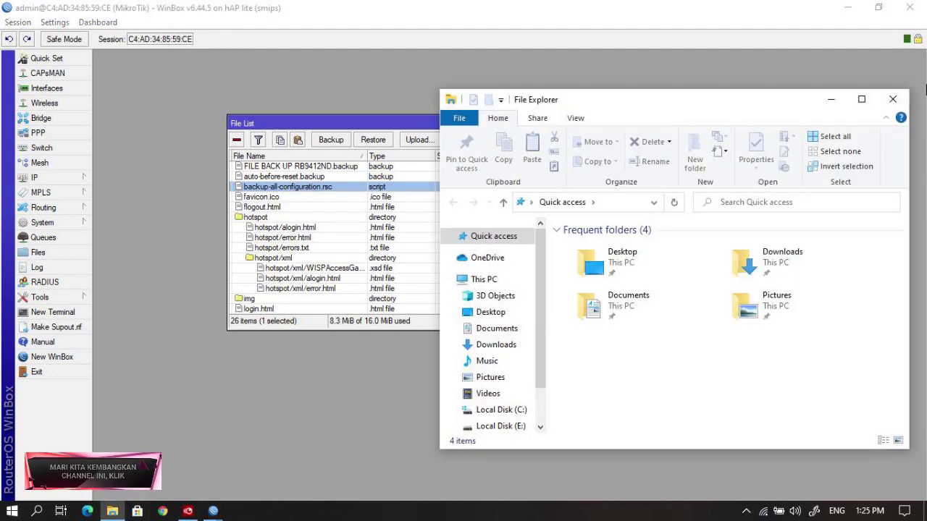
pyautogui.click(869, 99)
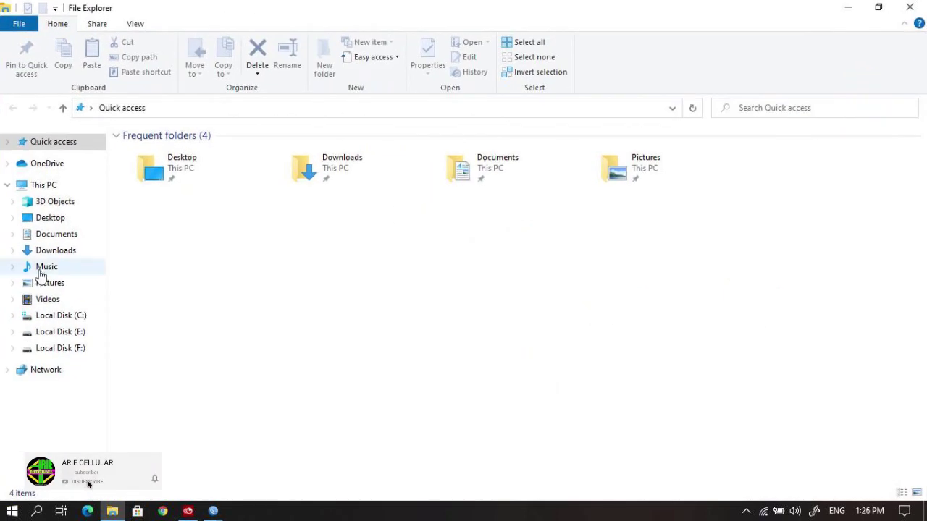
pyautogui.click(58, 283)
pyautogui.doubleClick(226, 190)
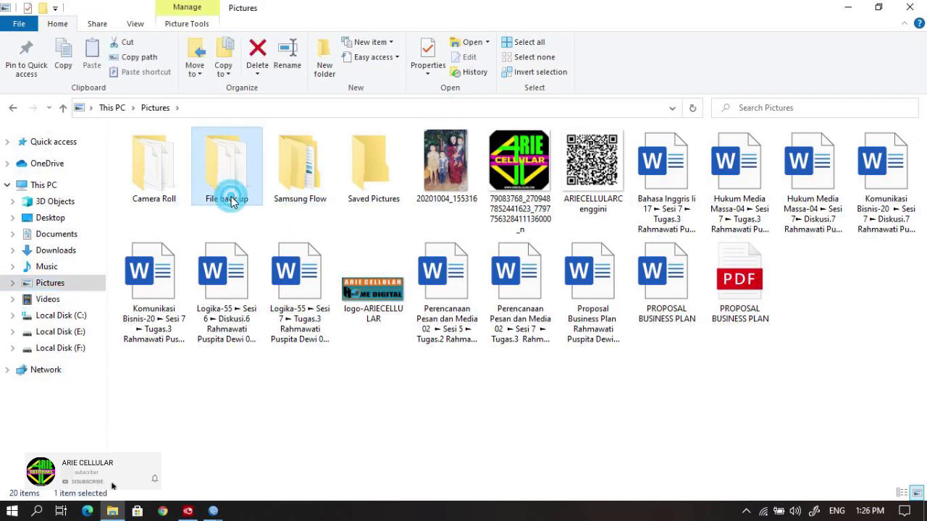
pyautogui.click(397, 199)
pyautogui.click(387, 207)
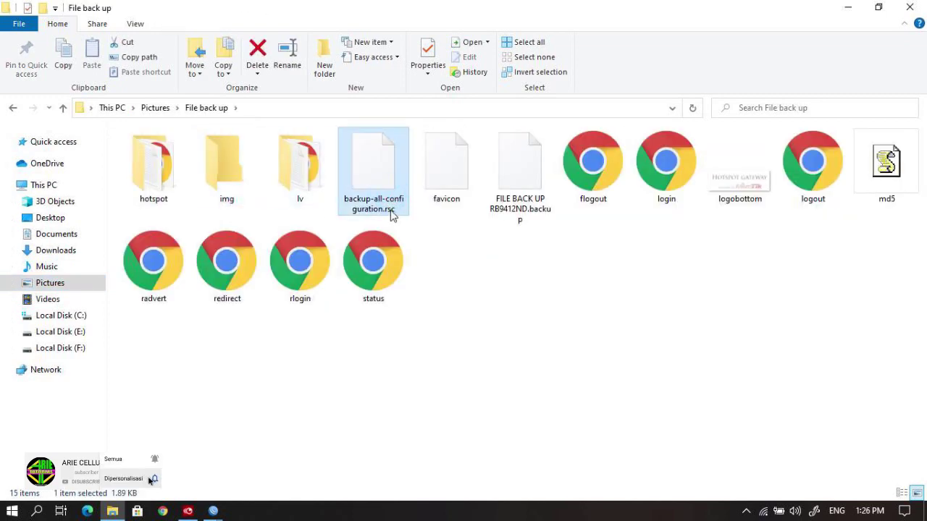
# Step: Check the file type of FILE BACK UP RB9412ND.backup in its properties and close them
pyautogui.click(529, 214)
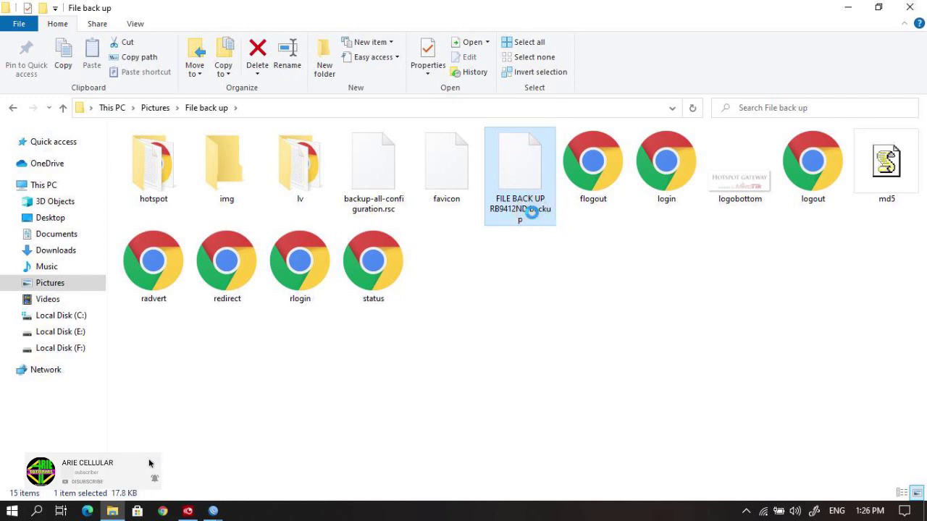
pyautogui.rightClick(535, 216)
pyautogui.click(571, 485)
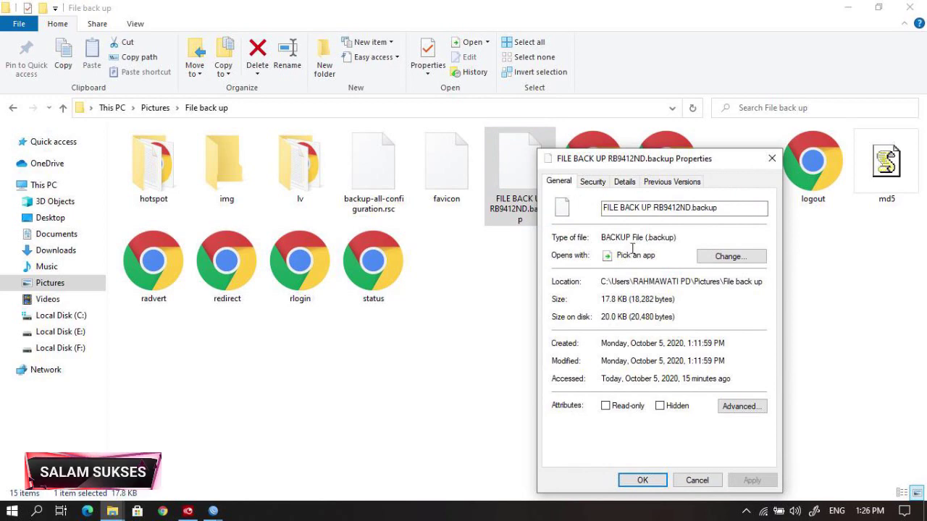
pyautogui.moveTo(645, 238); pyautogui.dragTo(671, 241)
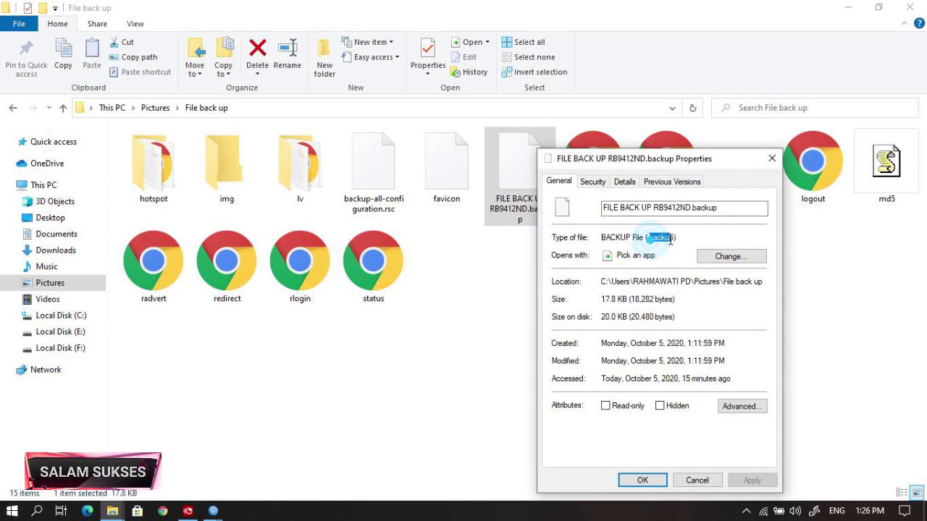
pyautogui.click(771, 157)
# Step: Check the file type of backup-all-configuration.rsc in its properties and close them
pyautogui.click(374, 200)
pyautogui.rightClick(374, 200)
pyautogui.click(441, 469)
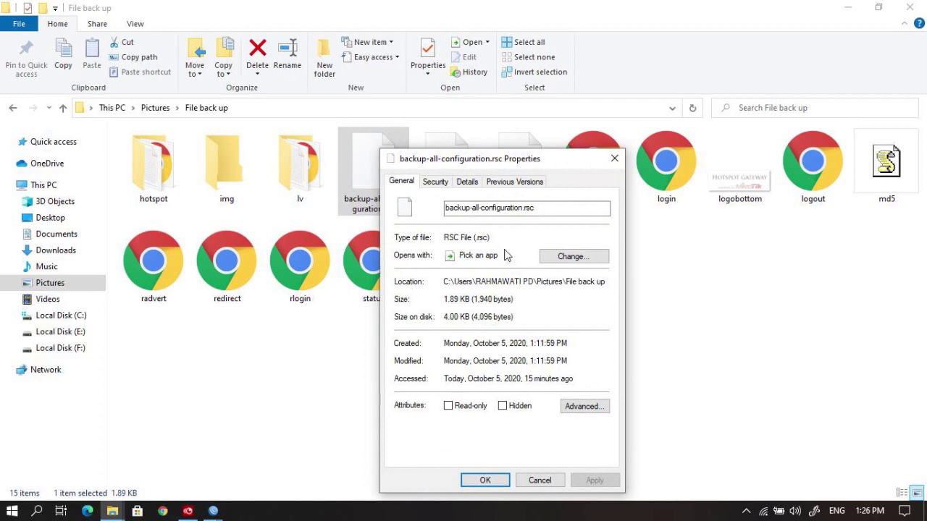
pyautogui.click(479, 239)
pyautogui.click(539, 480)
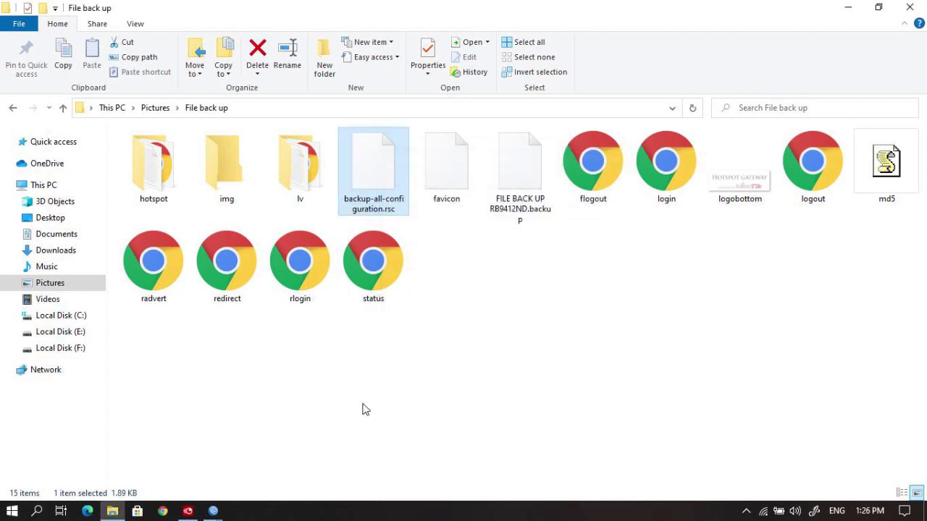
# Step: Search Windows for "note" and open a blank Notepad window
pyautogui.click(20, 511)
pyautogui.click(13, 512)
pyautogui.click(15, 512)
pyautogui.click(13, 512)
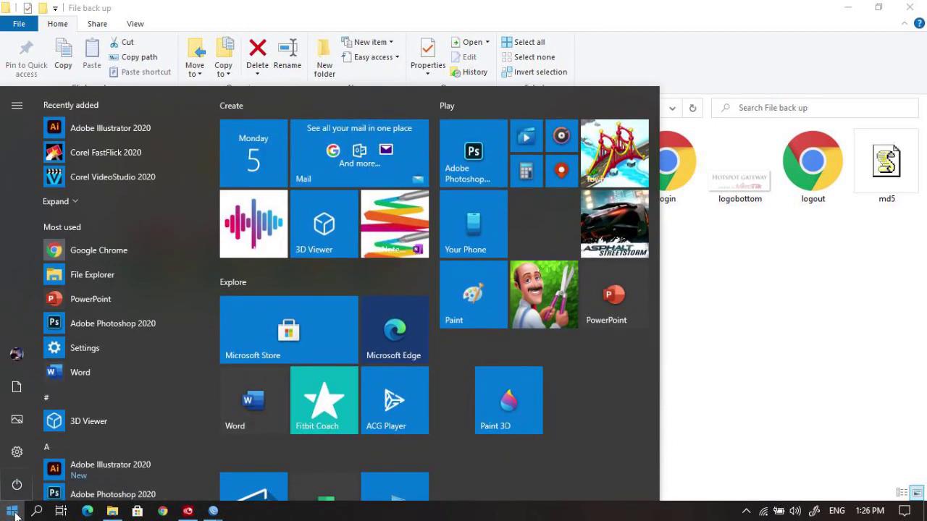
pyautogui.write('note')
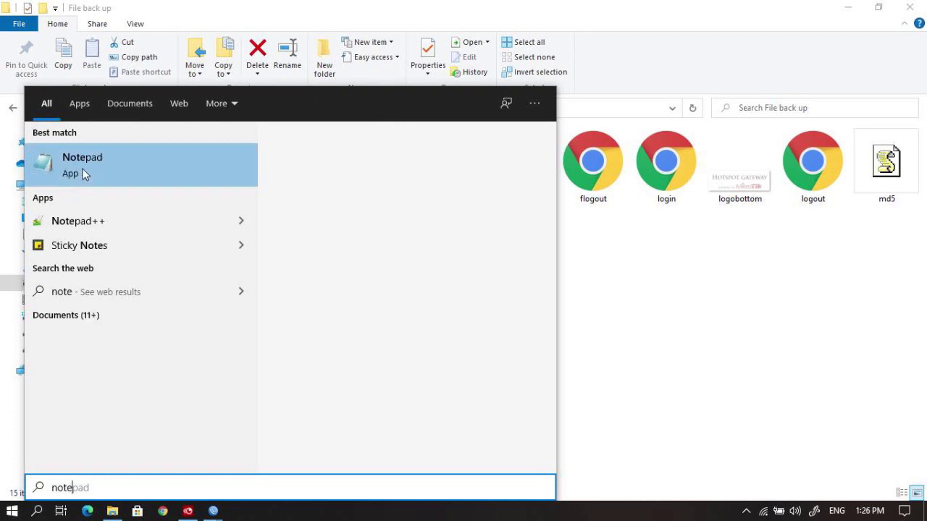
pyautogui.click(82, 169)
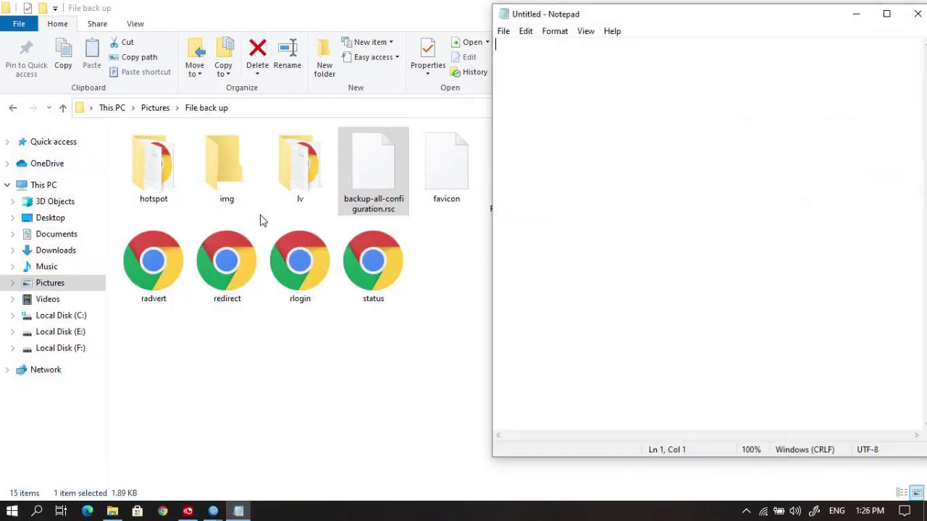
# Step: Shrink the File back up folder window, move it clear of Notepad, and open backup-all-configuration.rsc in Notepad
pyautogui.click(379, 177)
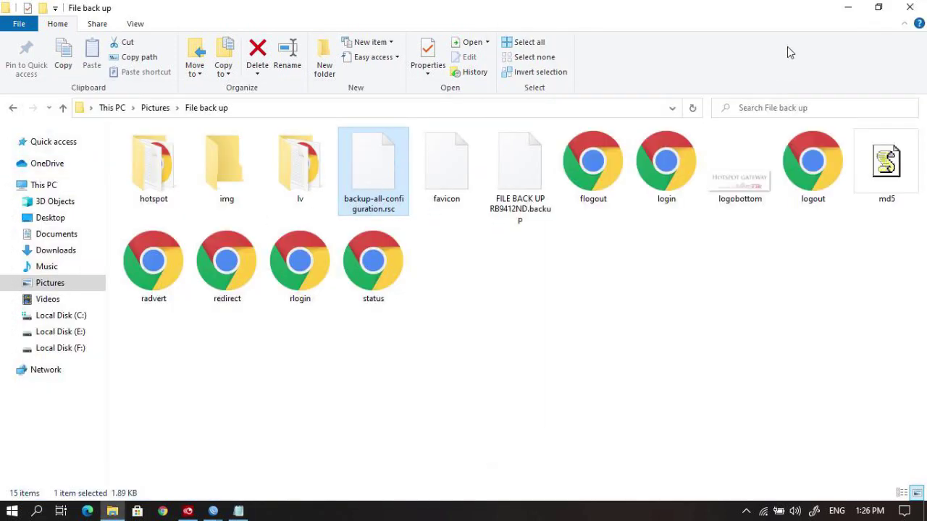
pyautogui.click(879, 6)
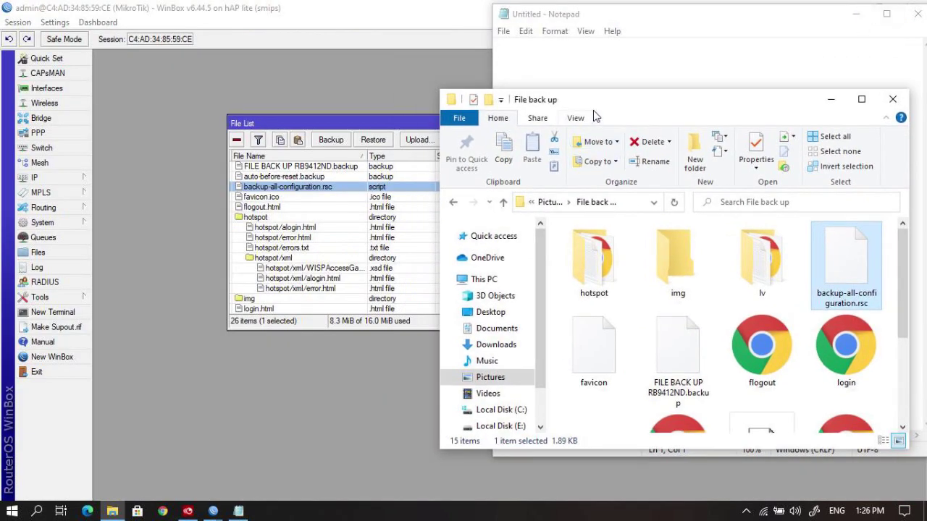
pyautogui.moveTo(593, 99); pyautogui.dragTo(303, 119)
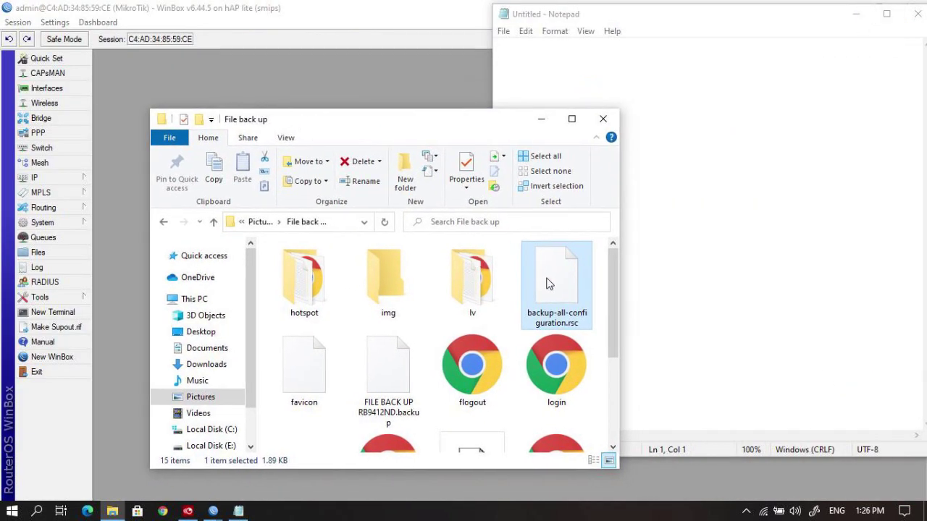
pyautogui.click(600, 24)
pyautogui.click(465, 136)
pyautogui.moveTo(554, 274); pyautogui.dragTo(792, 112)
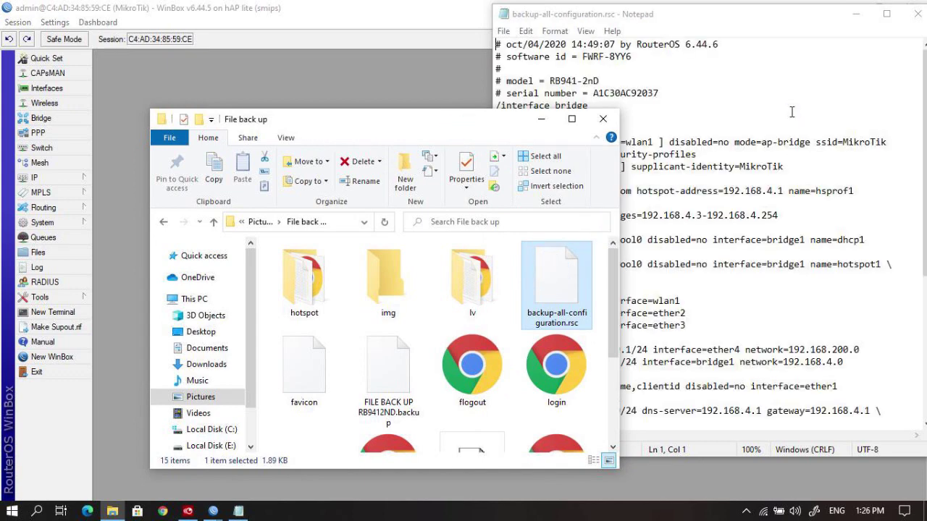
# Step: Bring Notepad to the front and look through the commands in the backup-all-configuration.rsc script
pyautogui.click(773, 142)
pyautogui.click(445, 119)
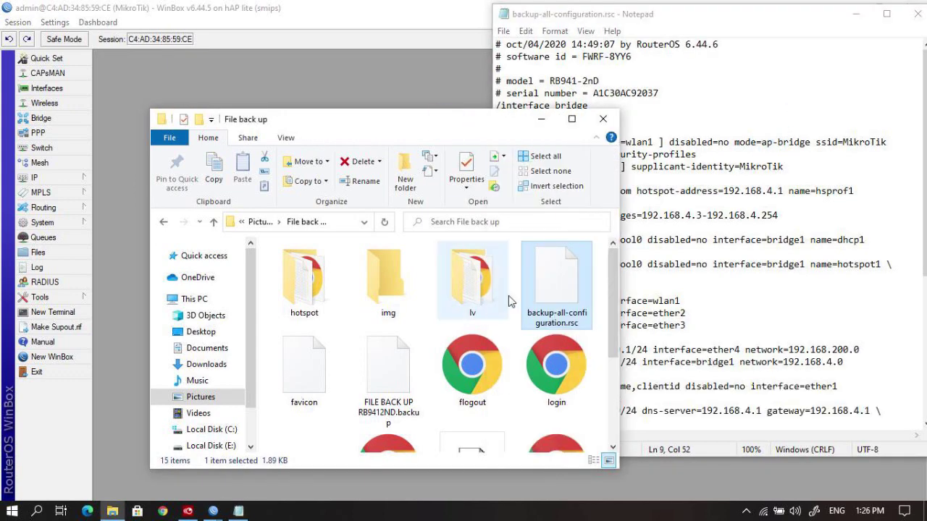
pyautogui.click(628, 112)
pyautogui.click(680, 191)
pyautogui.scroll(-5, 687, 203)
pyautogui.scroll(5, 687, 204)
pyautogui.scroll(-7, 687, 203)
pyautogui.scroll(7, 618, 196)
pyautogui.click(601, 168)
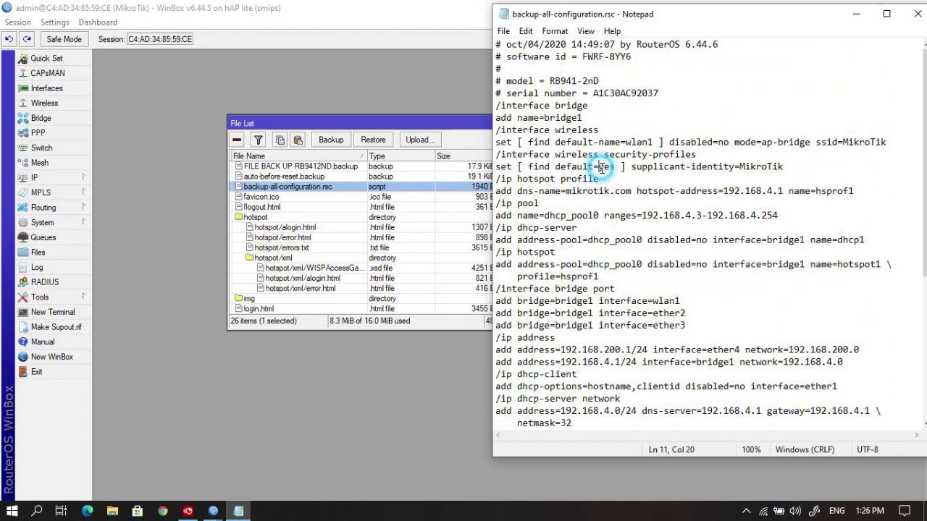
# Step: Copy all script commands from the /interface bridge line to the end of backup-all-configuration.rsc
pyautogui.click(497, 131)
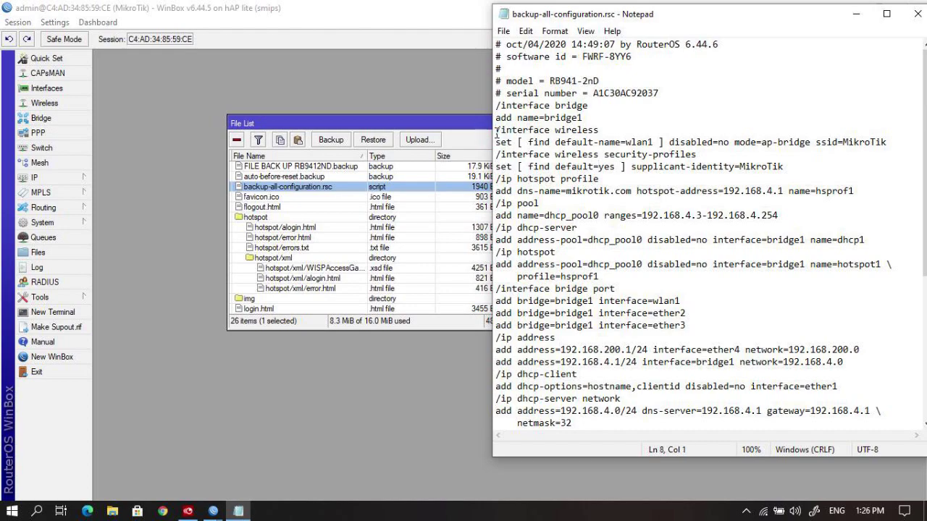
pyautogui.moveTo(496, 106); pyautogui.dragTo(605, 468)
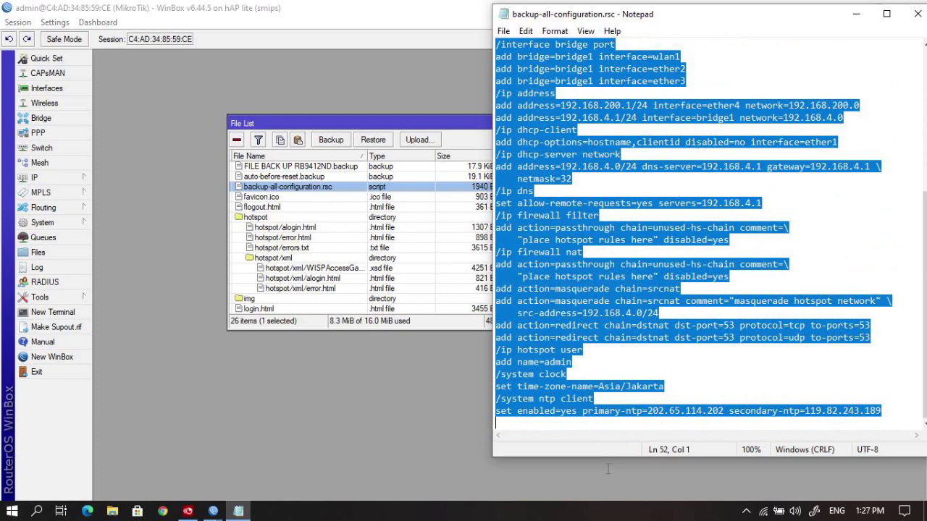
pyautogui.rightClick(547, 346)
pyautogui.click(581, 182)
# Step: Switch to WinBox, paste the copied configuration commands into a new terminal, and enlarge and reposition the terminal window
pyautogui.click(383, 259)
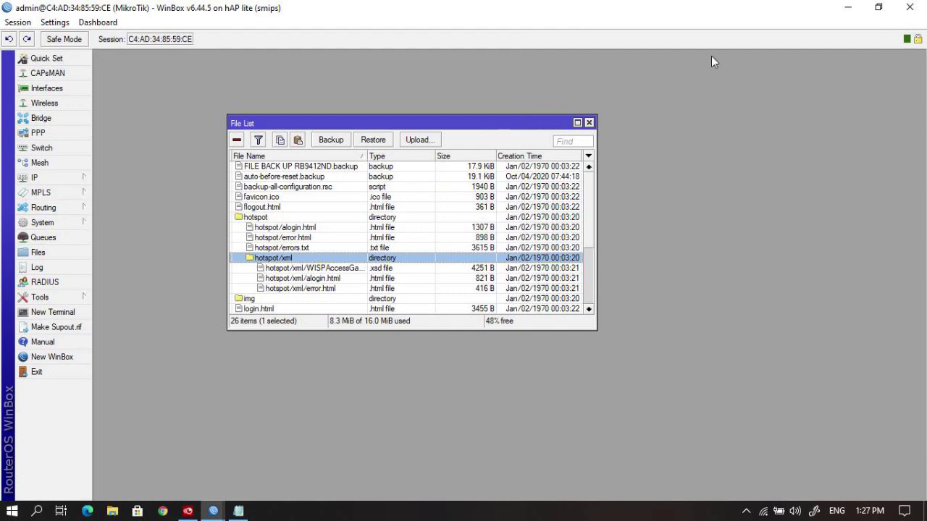
pyautogui.click(51, 316)
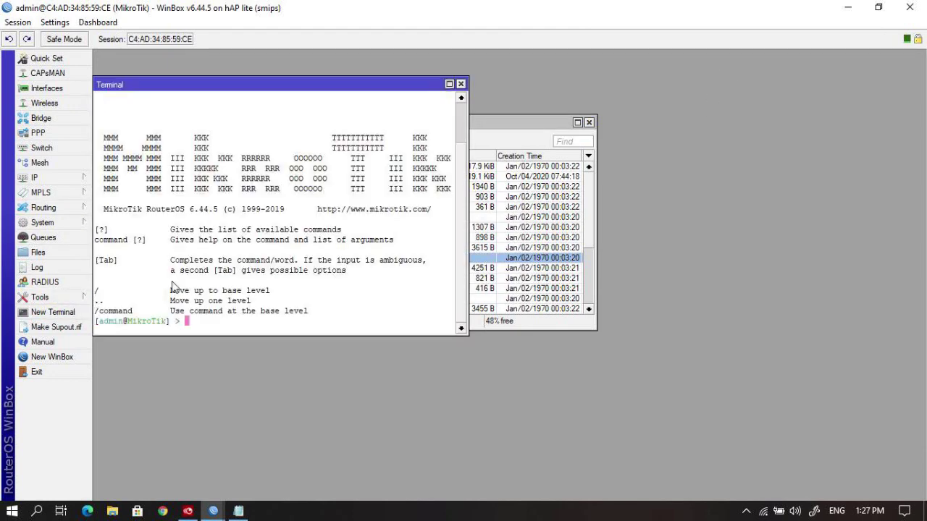
pyautogui.rightClick(197, 326)
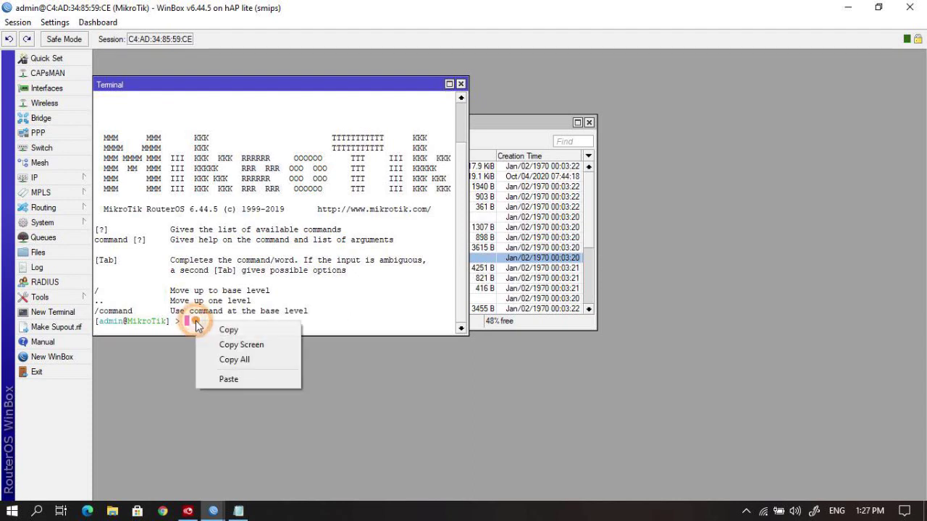
pyautogui.click(232, 375)
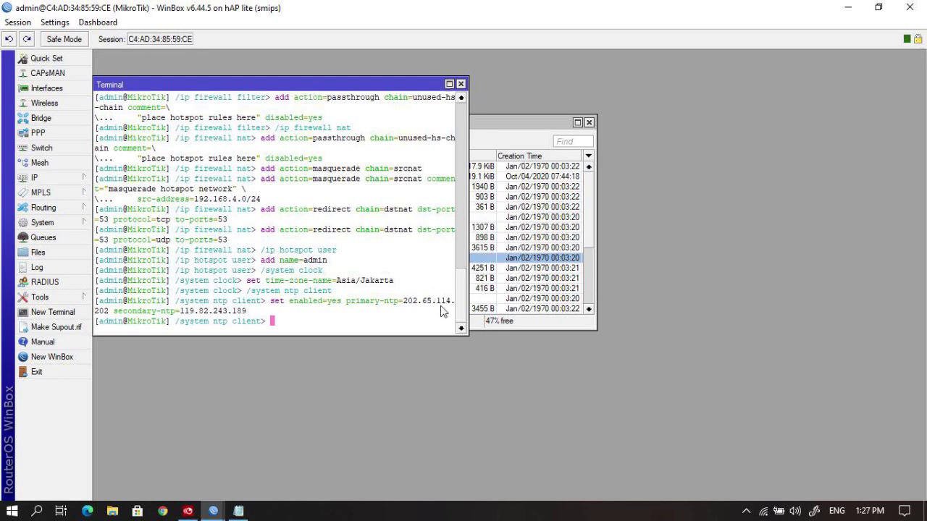
pyautogui.moveTo(464, 334); pyautogui.dragTo(538, 398)
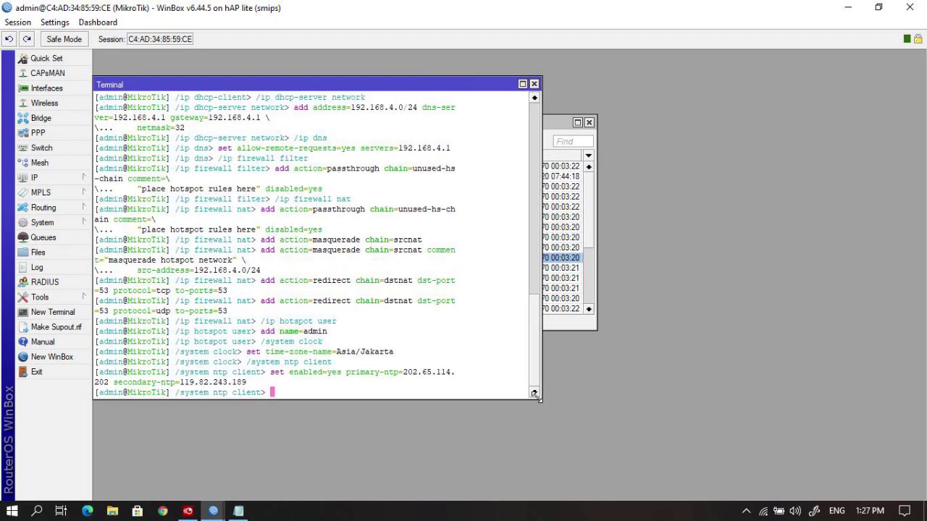
pyautogui.moveTo(223, 88); pyautogui.dragTo(310, 100)
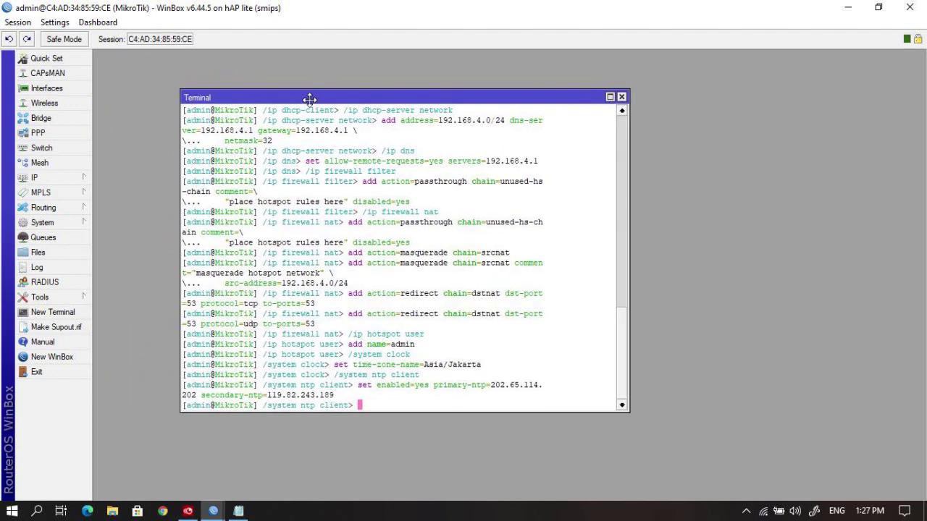
# Step: Check the router's IP address list, including the ether4 entry, and close it
pyautogui.click(76, 177)
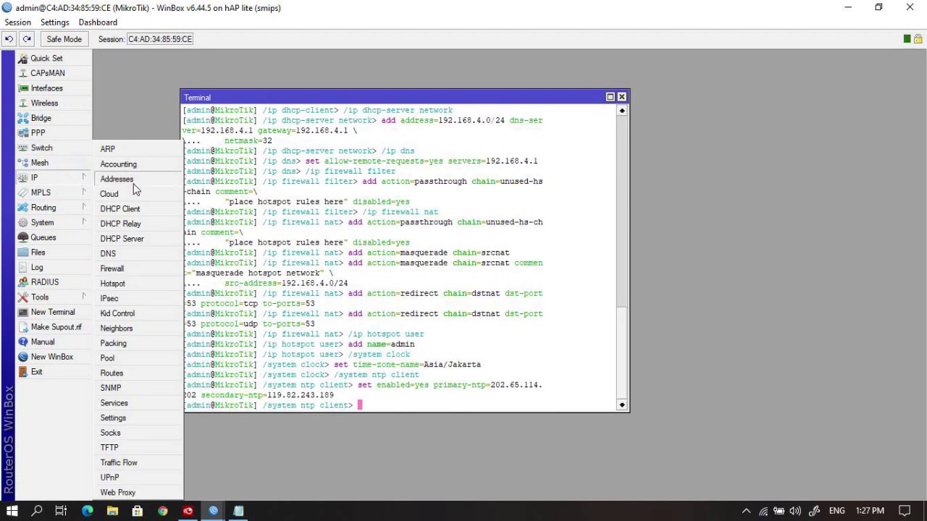
pyautogui.click(118, 180)
pyautogui.click(277, 205)
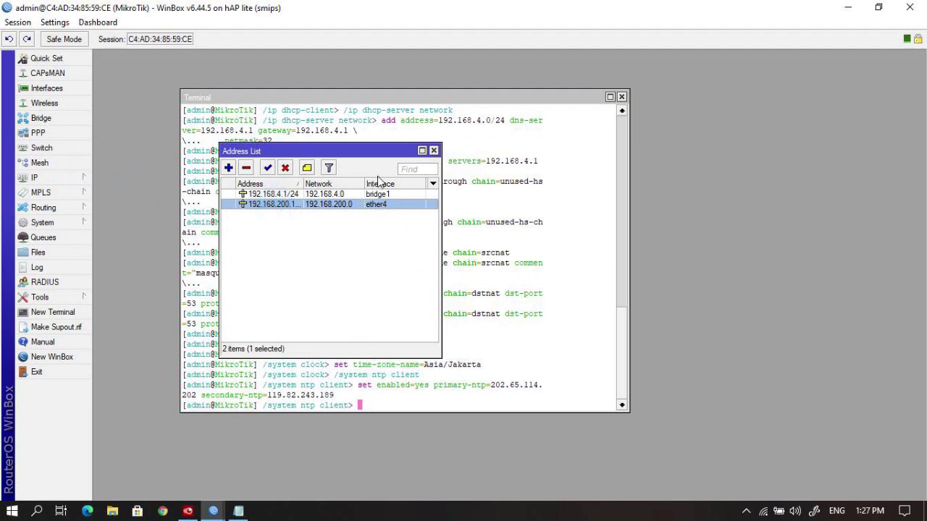
pyautogui.click(433, 149)
# Step: Check the router's bridge and its wlan1, ether2 and ether3 ports, and close the bridge window
pyautogui.click(74, 119)
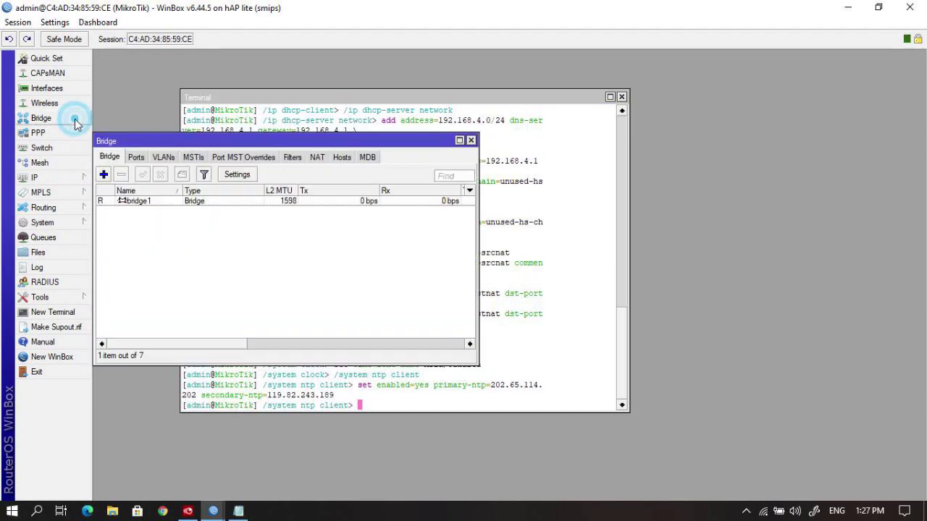
pyautogui.click(137, 158)
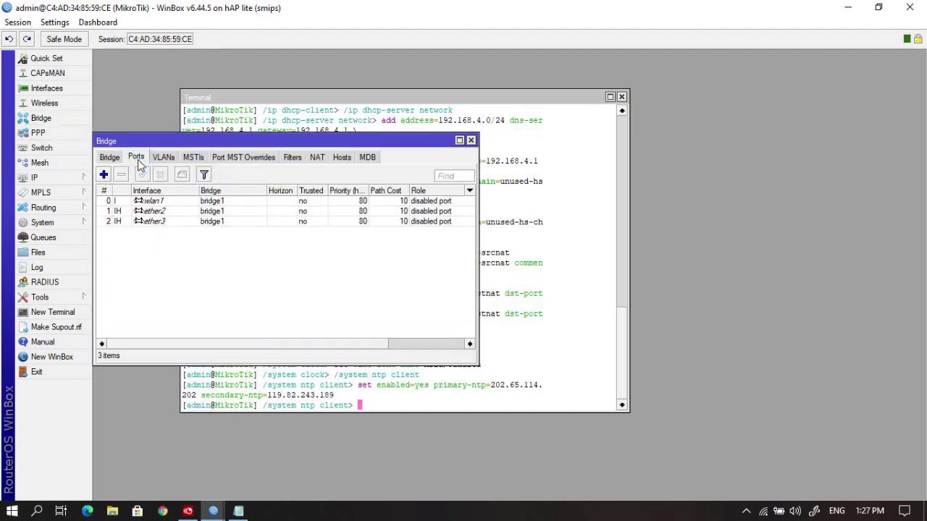
pyautogui.click(163, 203)
pyautogui.click(165, 221)
pyautogui.click(163, 211)
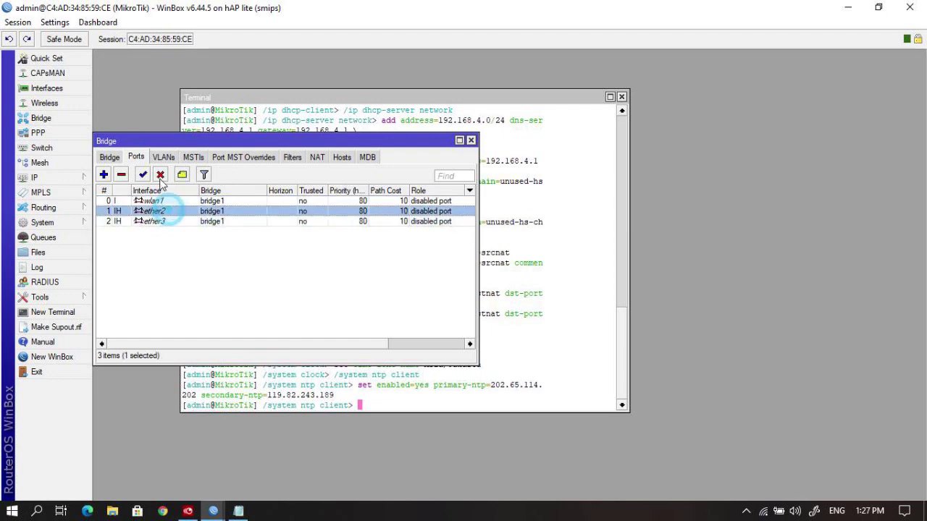
pyautogui.click(163, 157)
pyautogui.click(109, 157)
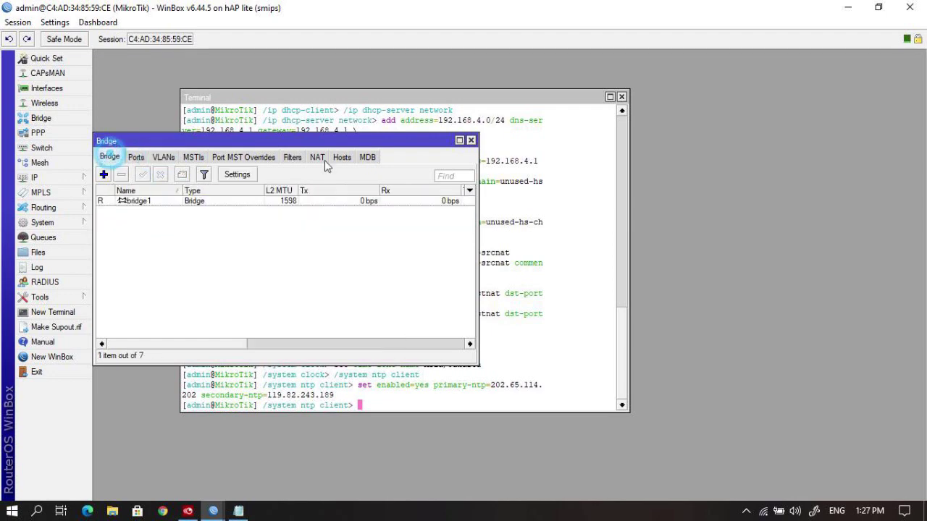
pyautogui.click(469, 140)
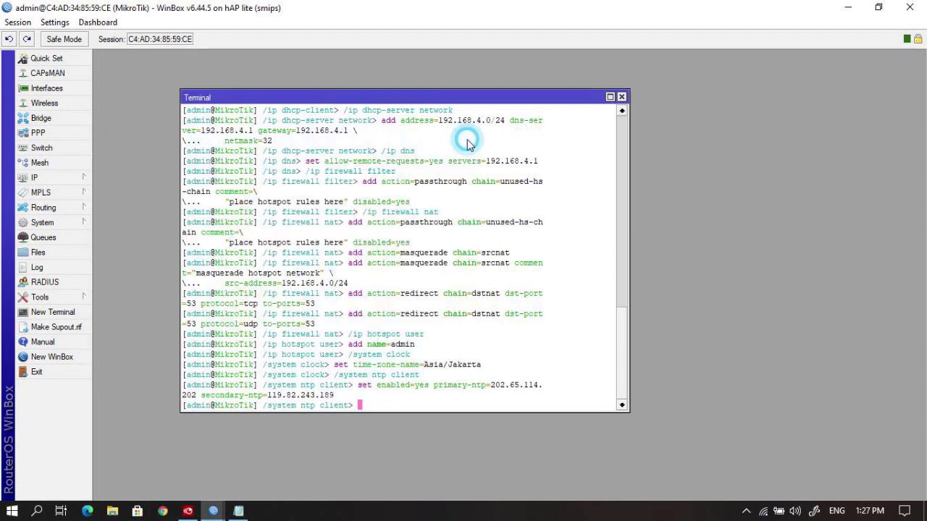
# Step: Check the wlan1 entry in the router's interface list and close the list
pyautogui.click(48, 89)
pyautogui.click(152, 221)
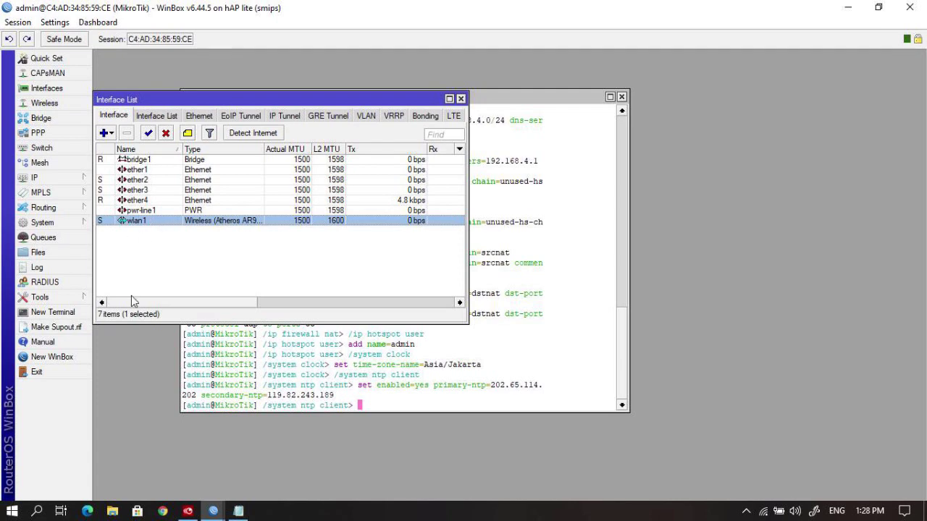
pyautogui.click(460, 99)
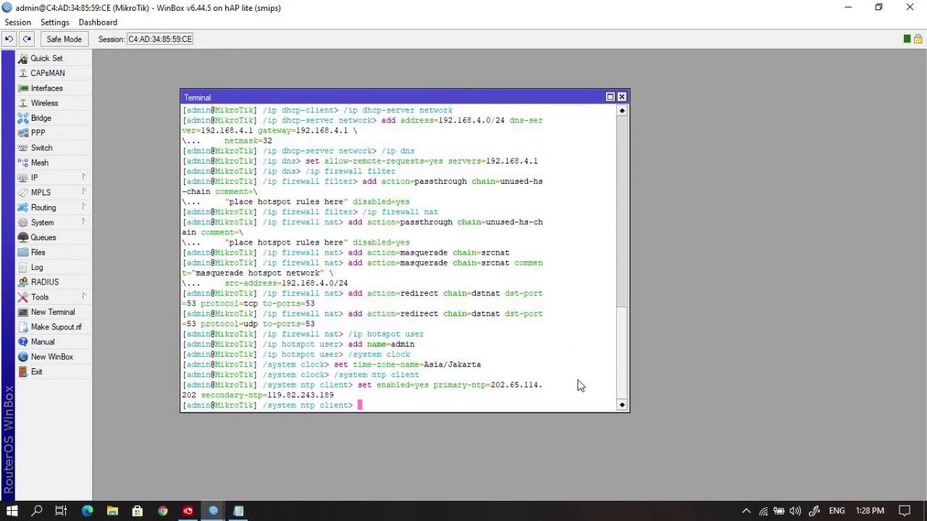
# Step: Choose the MikroTik network in the computer's Wi-Fi list and recheck the available connections
pyautogui.click(761, 511)
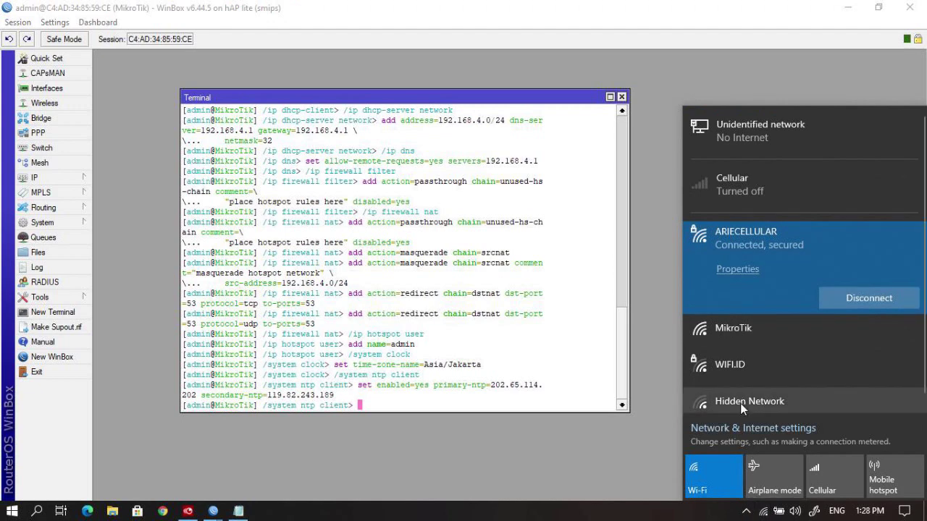
pyautogui.click(722, 333)
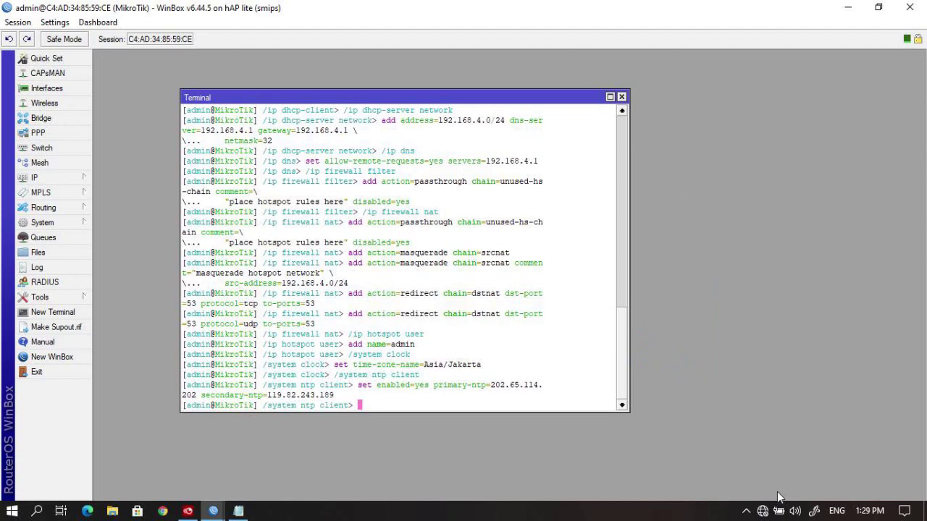
pyautogui.click(764, 511)
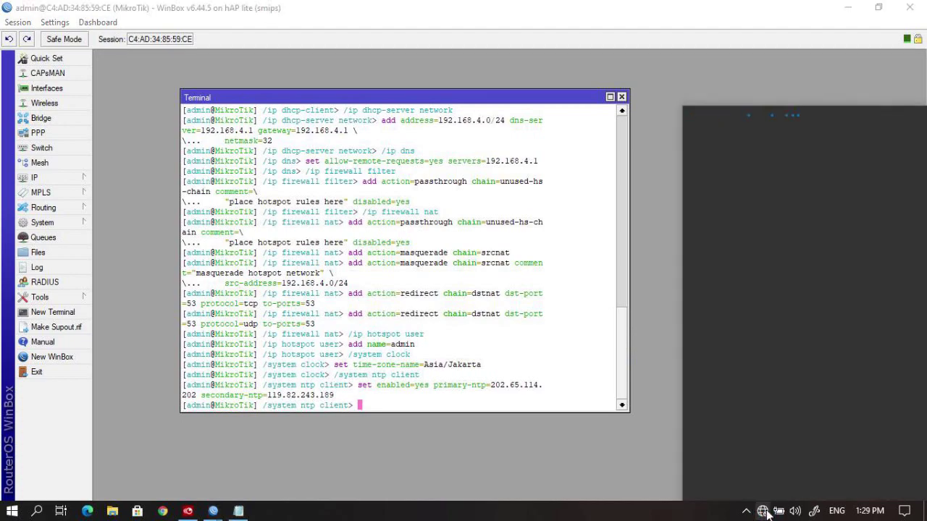
pyautogui.click(696, 350)
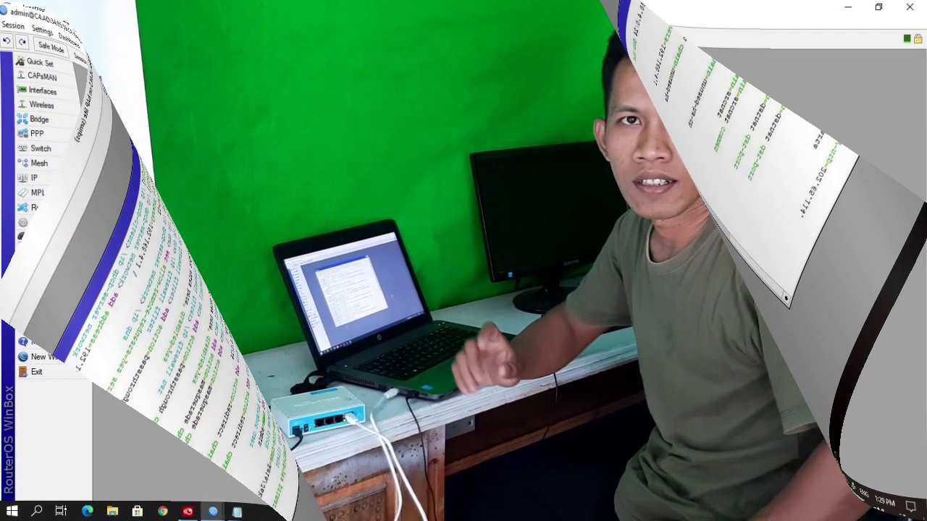